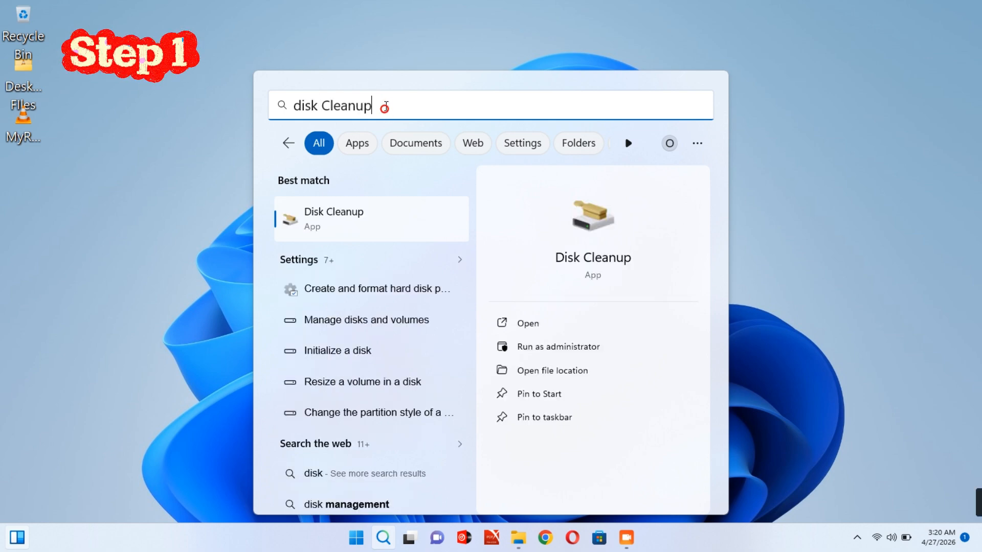
Open Disk Cleanup from the search results and place its window for drive C near the middle of the desktop.
{"action": "left_click_drag", "start_coordinate": [385, 106], "coordinate": [346, 105]}
{"action": "left_click", "coordinate": [344, 106]}
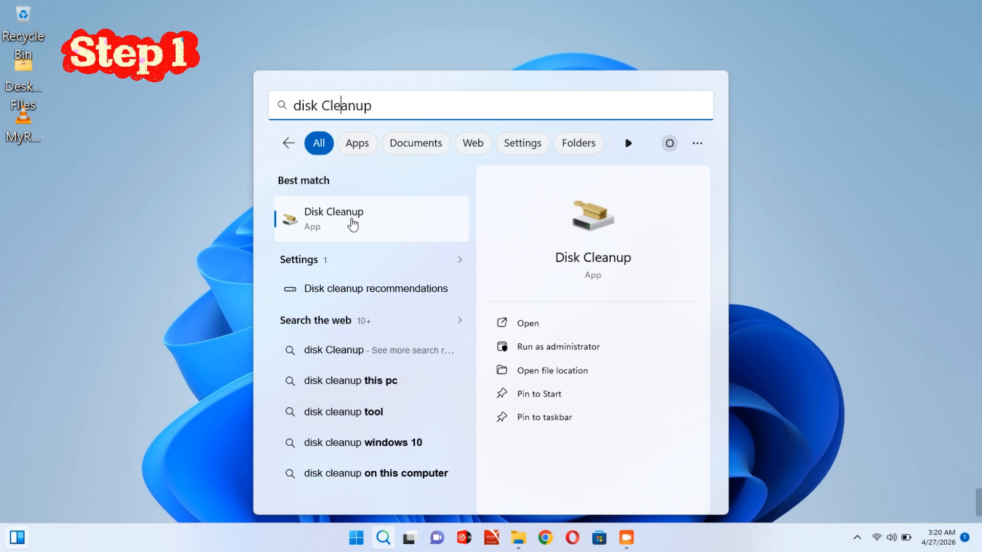
{"action": "left_click", "coordinate": [359, 218]}
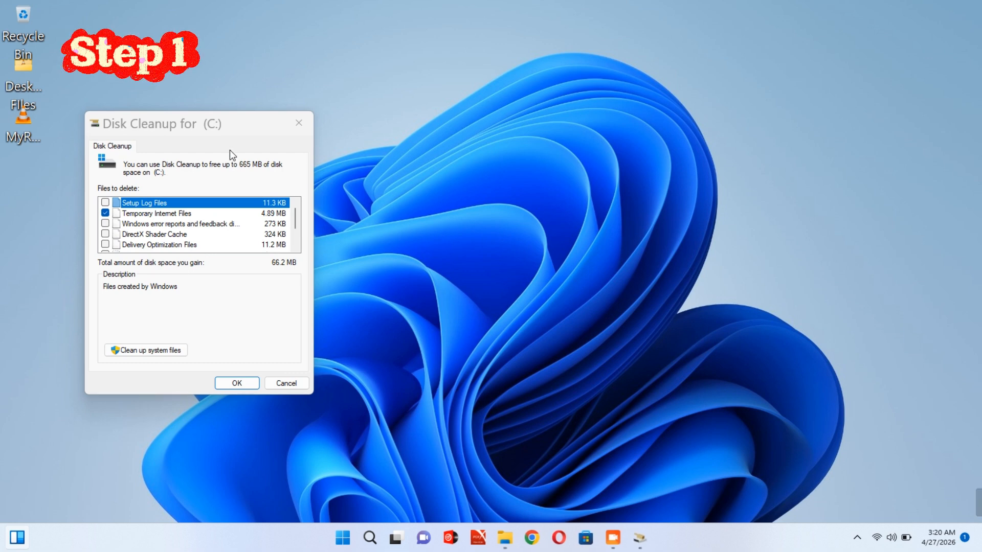
{"action": "left_click_drag", "start_coordinate": [226, 125], "coordinate": [429, 104]}
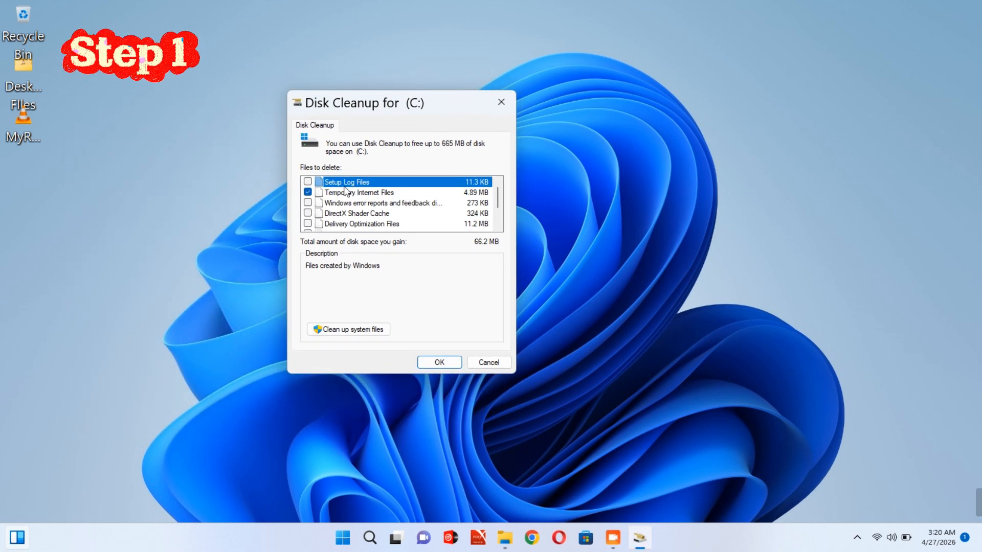
Mark Setup Log Files, Windows error reports, DirectX Shader Cache, Delivery Optimization Files, Recycle Bin and Temporary files for deletion.
{"action": "left_click", "coordinate": [307, 181]}
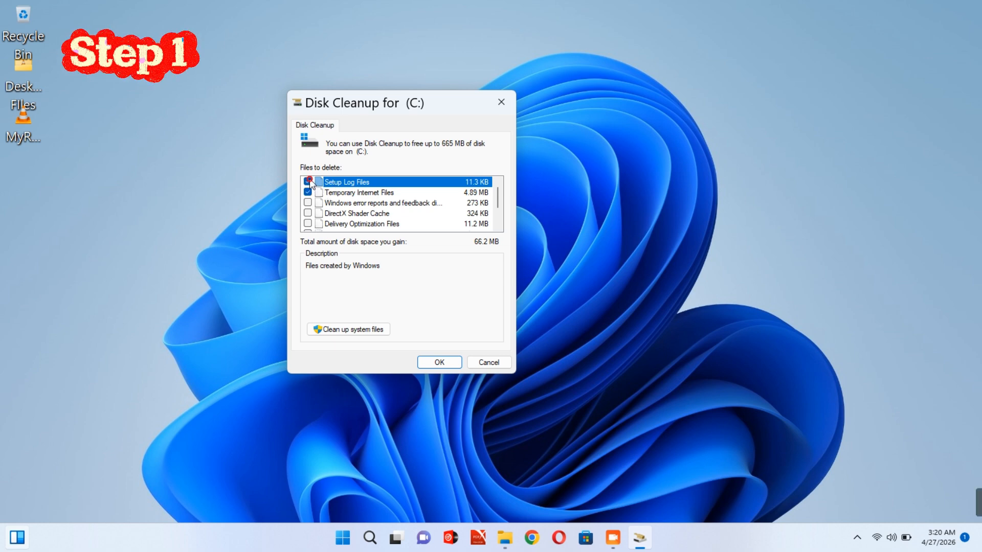
{"action": "left_click", "coordinate": [308, 203]}
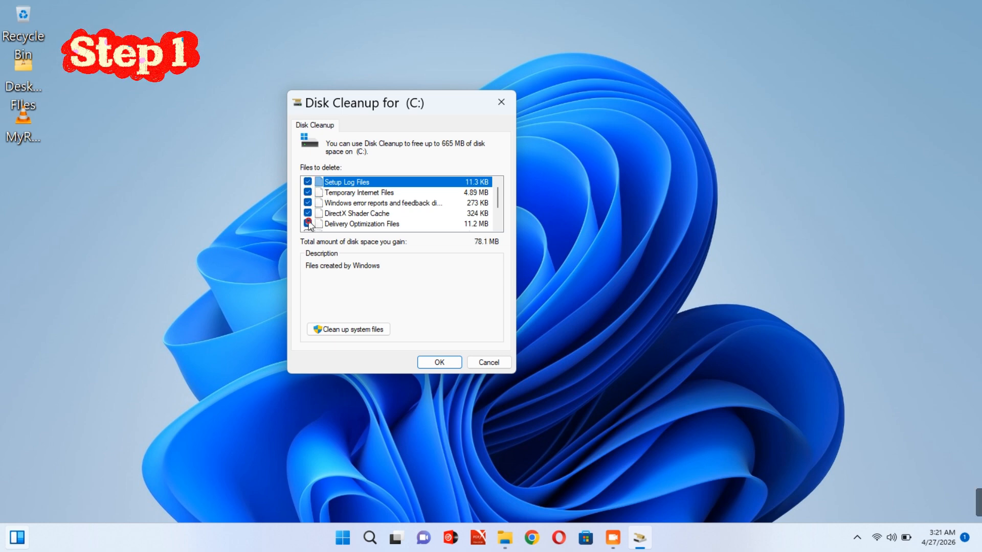
{"action": "left_click", "coordinate": [308, 212]}
{"action": "scroll", "coordinate": [399, 212], "scroll_direction": "down", "scroll_amount": 1}
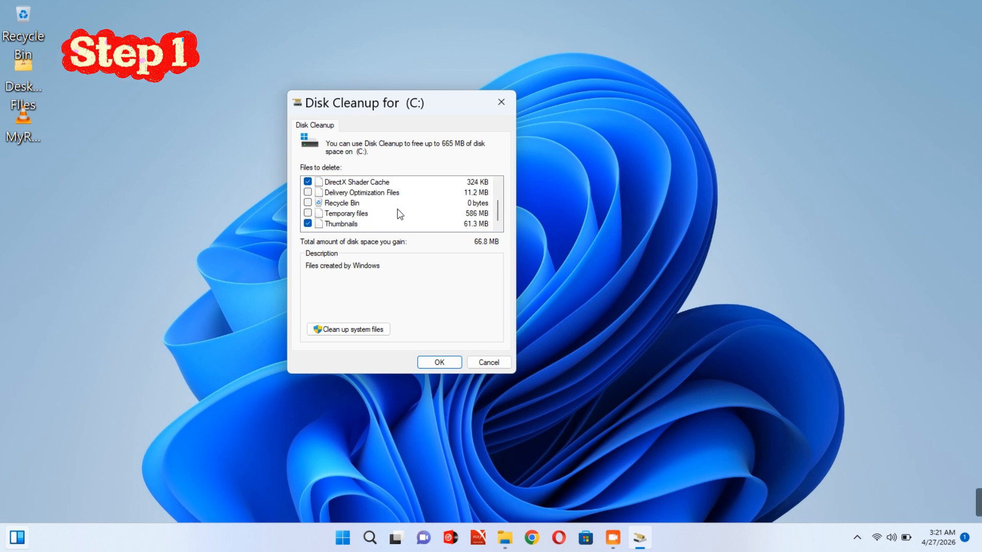
{"action": "left_click", "coordinate": [307, 203]}
{"action": "left_click", "coordinate": [308, 213]}
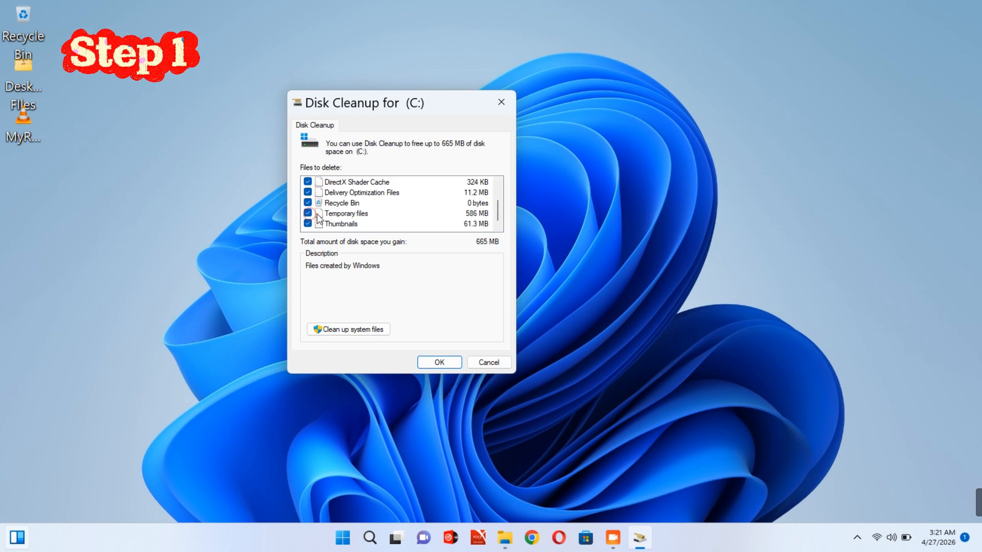
{"action": "scroll", "coordinate": [347, 208], "scroll_direction": "up", "scroll_amount": 1}
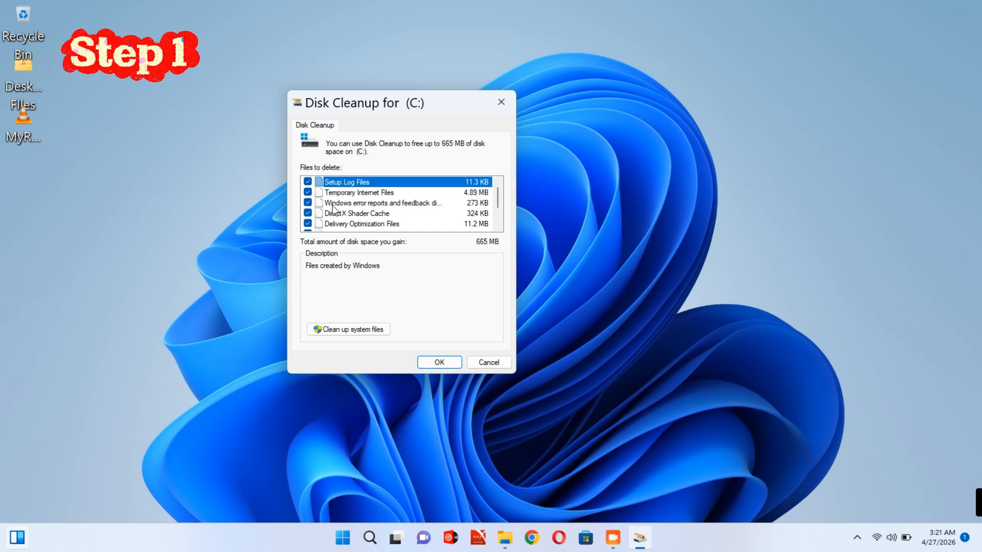
Rescan drive C with system files included and place the new Disk Cleanup window near the middle of the desktop.
{"action": "left_click", "coordinate": [364, 331]}
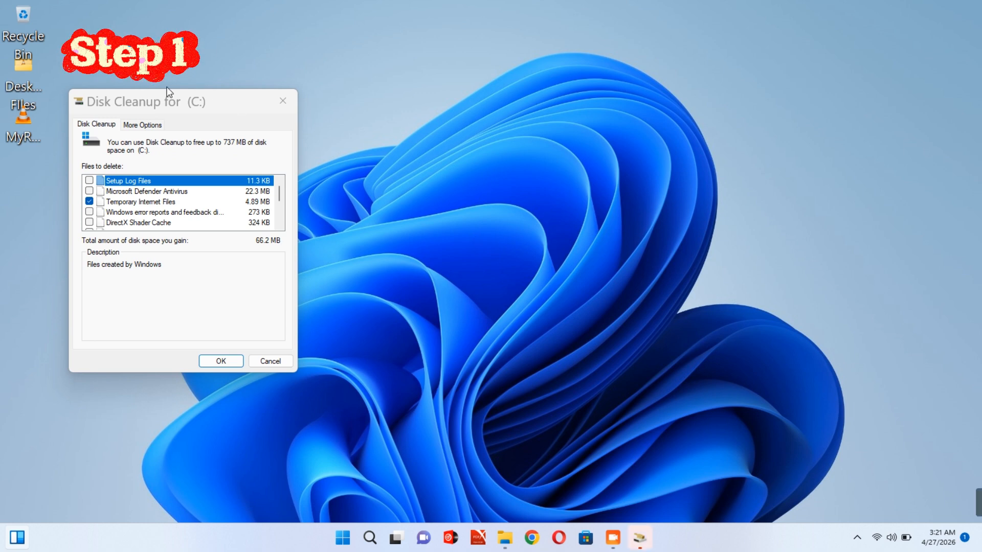
{"action": "left_click_drag", "start_coordinate": [167, 94], "coordinate": [460, 92]}
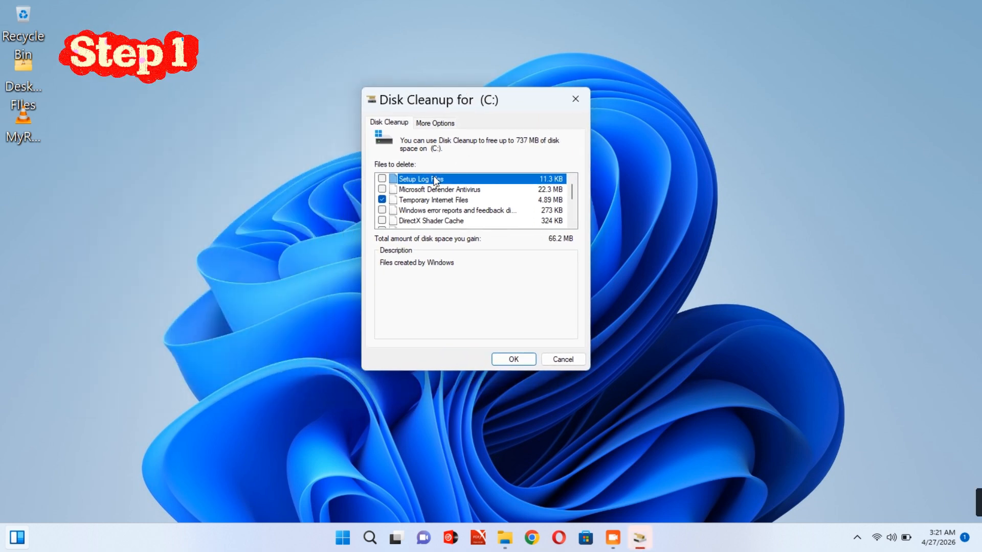
Also mark setup logs, Defender Antivirus, error reports, DirectX cache, language resources, Recycle Bin and temporary files, and permanently delete the marked files.
{"action": "left_click", "coordinate": [382, 179]}
{"action": "left_click", "coordinate": [382, 190]}
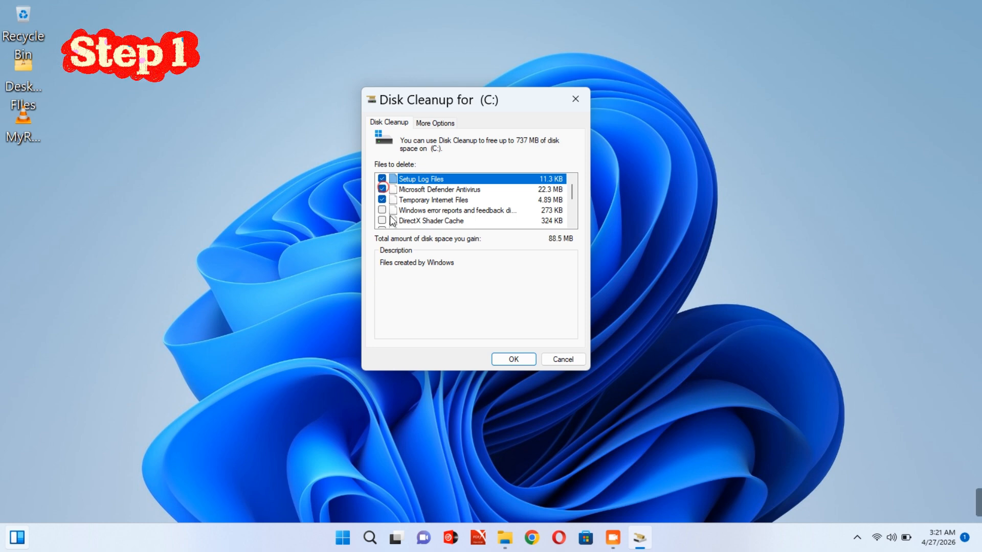
{"action": "left_click", "coordinate": [382, 210]}
{"action": "scroll", "coordinate": [383, 222], "scroll_direction": "down", "scroll_amount": 2}
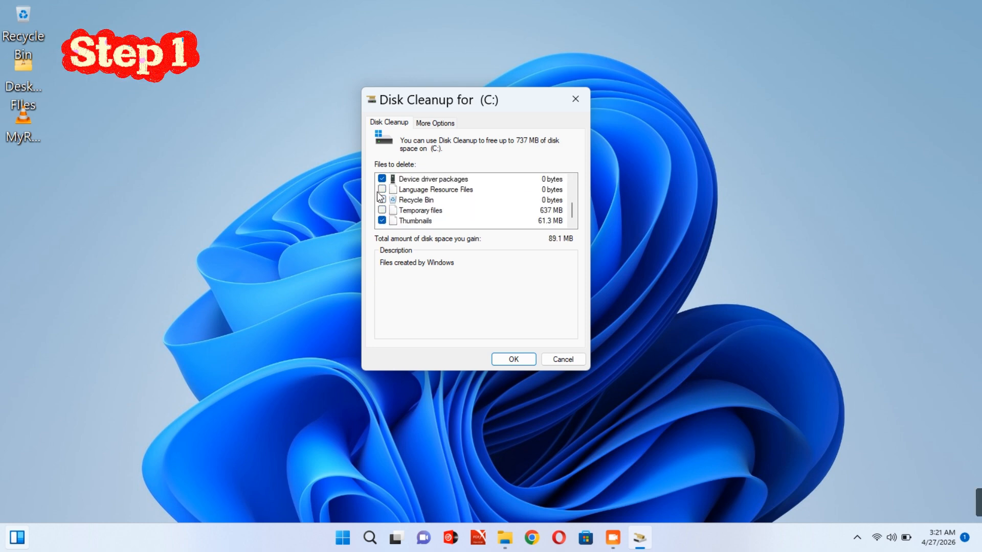
{"action": "left_click", "coordinate": [382, 190]}
{"action": "left_click", "coordinate": [382, 199]}
{"action": "left_click", "coordinate": [382, 210]}
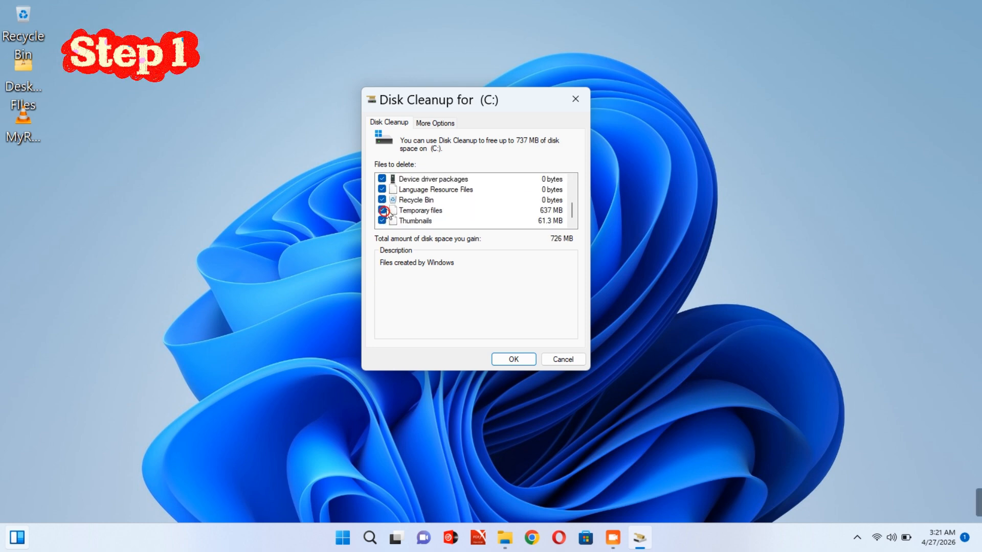
{"action": "scroll", "coordinate": [394, 211], "scroll_direction": "up", "scroll_amount": 2}
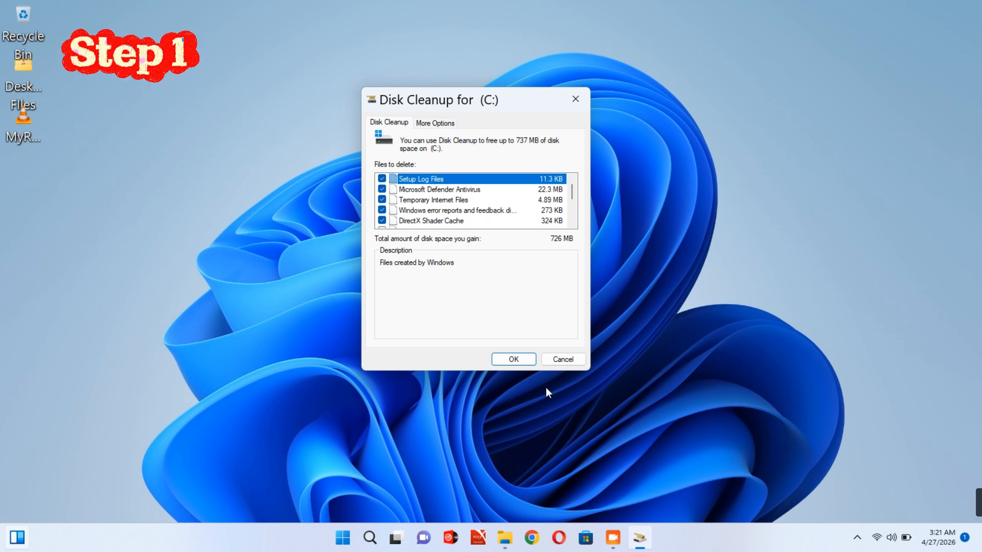
{"action": "left_click", "coordinate": [509, 361]}
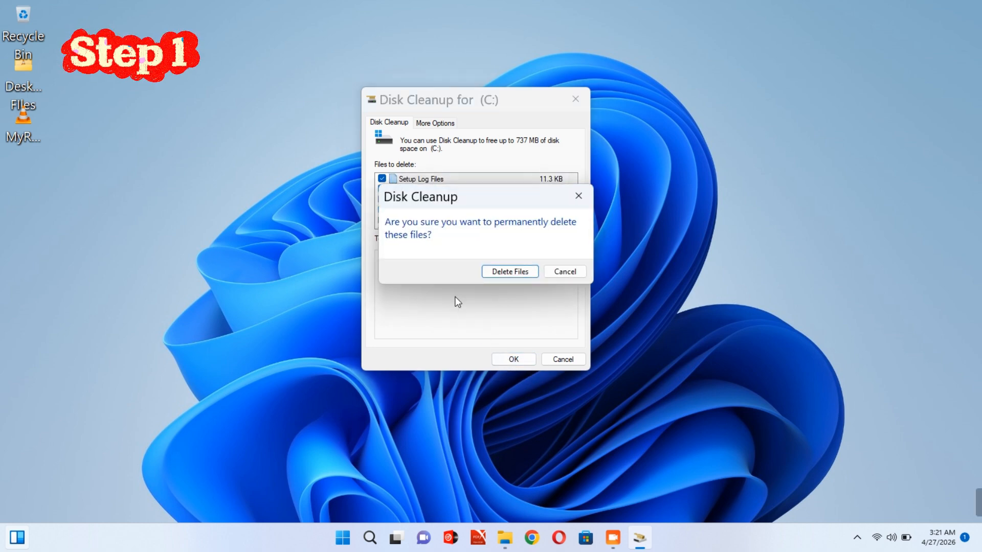
{"action": "left_click", "coordinate": [506, 273]}
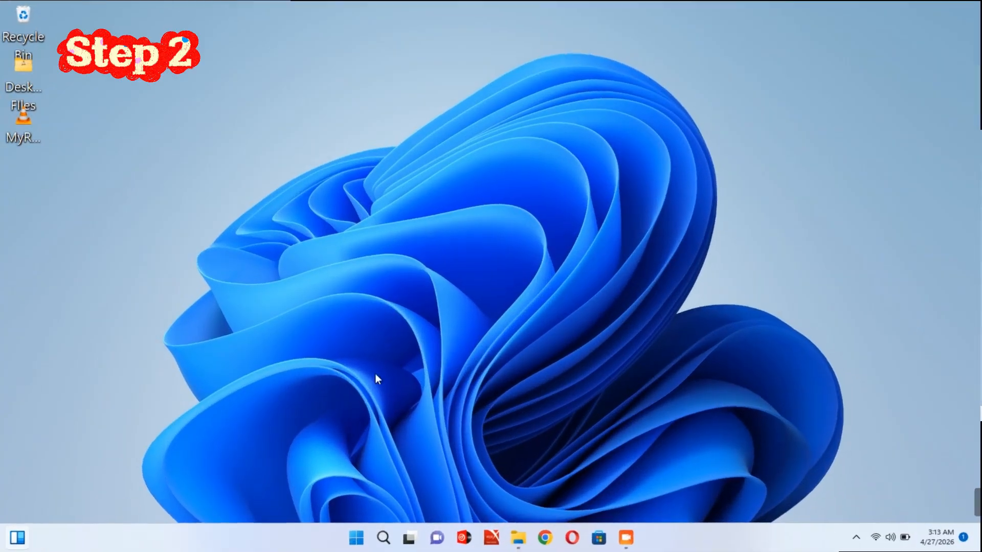
Search for "run", open the Run dialog and place it near the middle of the desktop.
{"action": "left_click", "coordinate": [356, 538]}
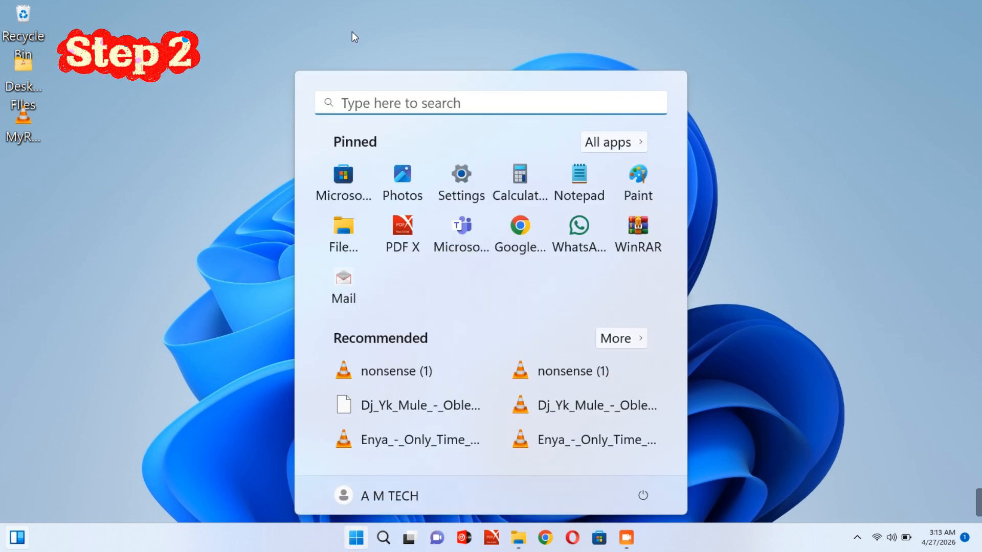
{"action": "left_click", "coordinate": [369, 105]}
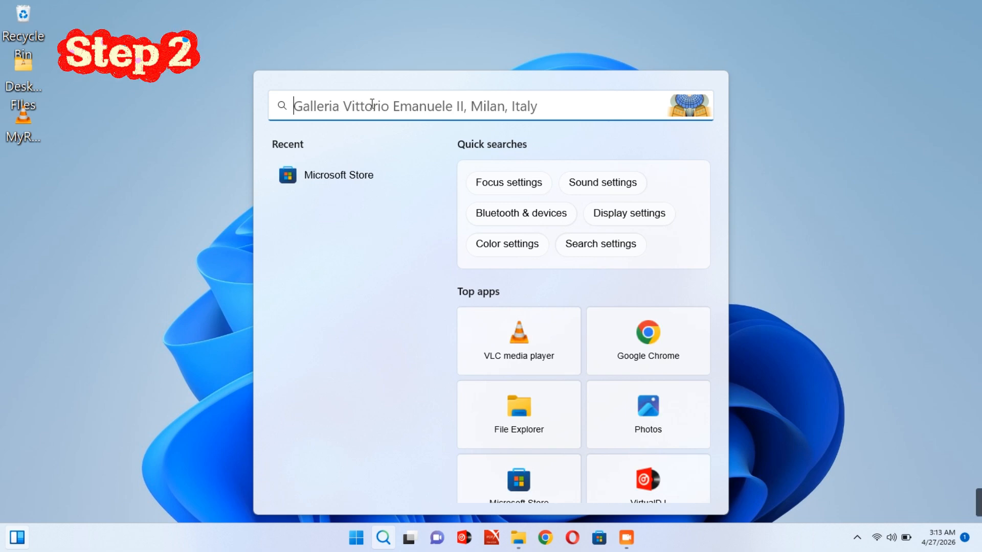
{"action": "type", "text": "run"}
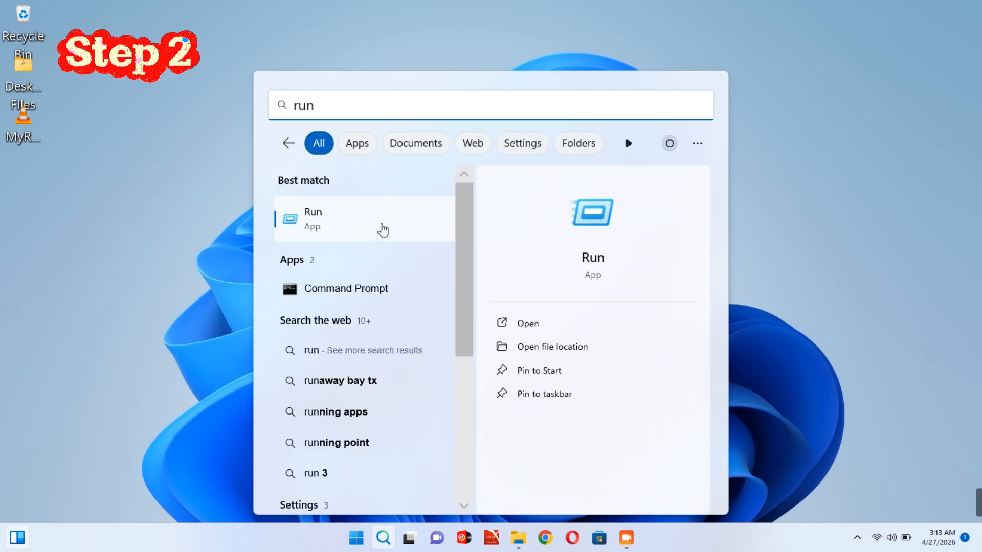
{"action": "left_click", "coordinate": [361, 221]}
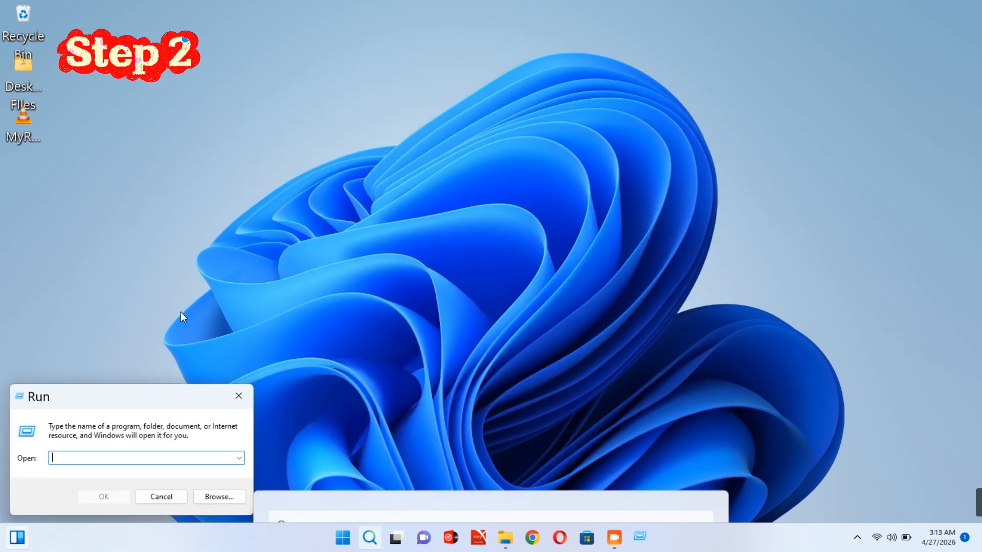
{"action": "left_click_drag", "start_coordinate": [138, 389], "coordinate": [542, 160]}
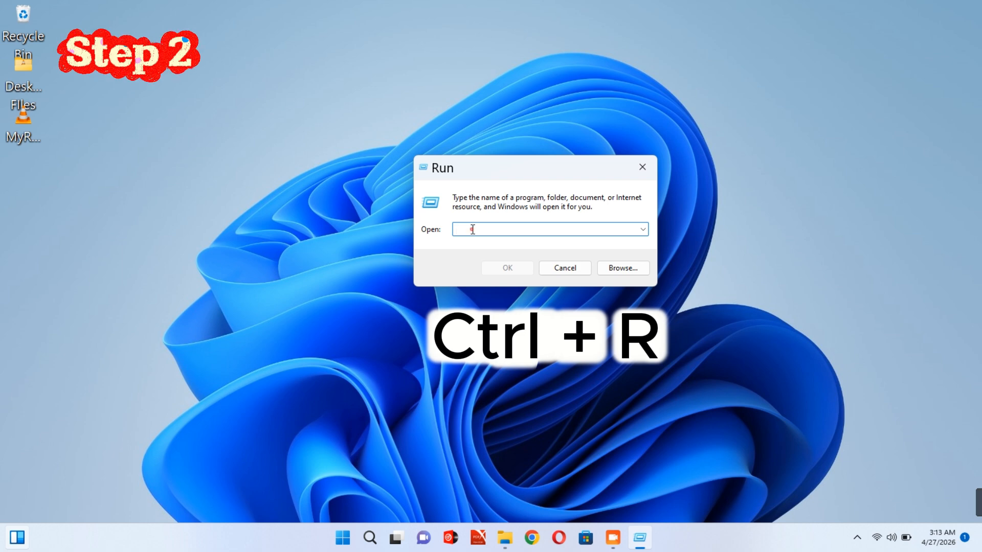
Open the Windows Temp folder by running "temp" and grant permanent access to the folder.
{"action": "type", "text": "temp"}
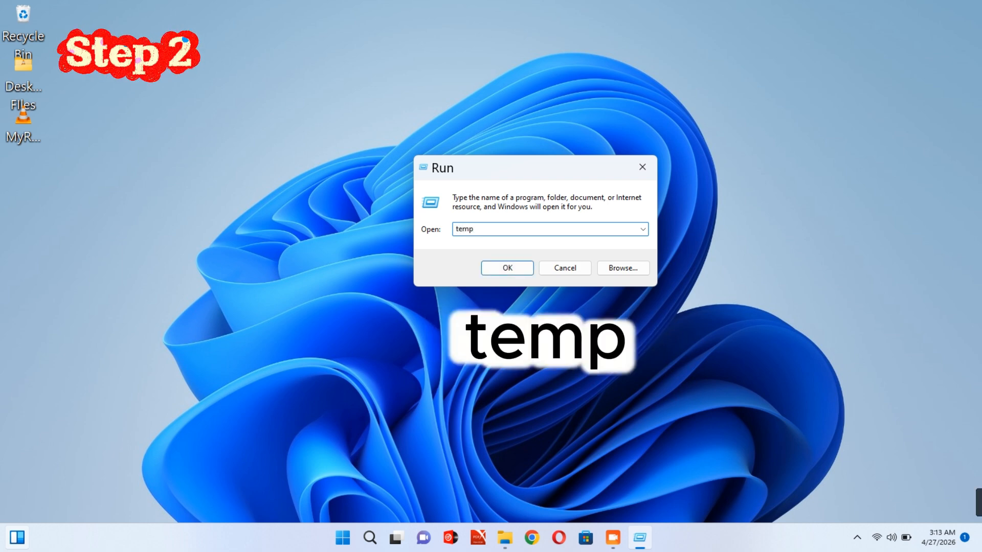
{"action": "double_click", "coordinate": [483, 231]}
{"action": "left_click_drag", "start_coordinate": [484, 230], "coordinate": [456, 230]}
{"action": "left_click", "coordinate": [464, 226]}
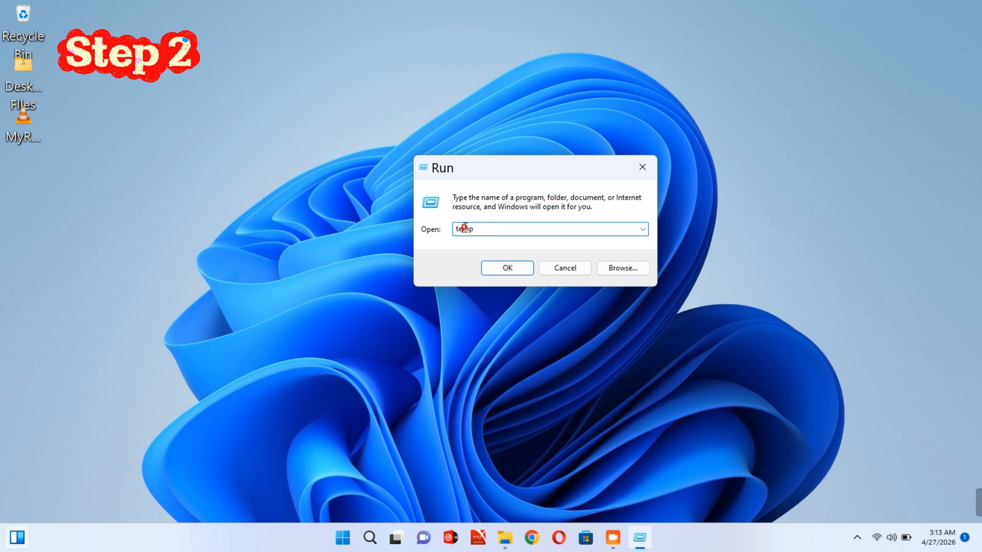
{"action": "left_click", "coordinate": [507, 269]}
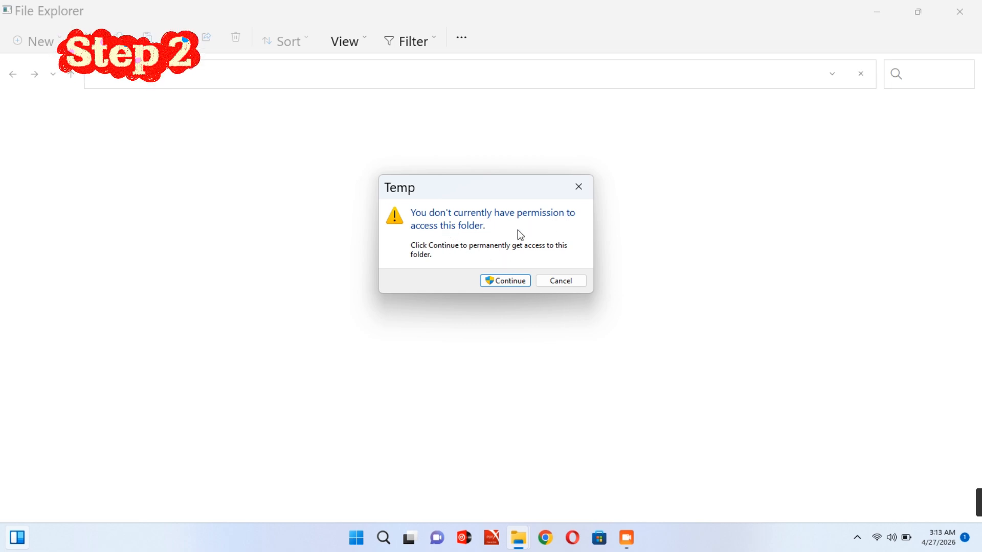
{"action": "left_click", "coordinate": [506, 285]}
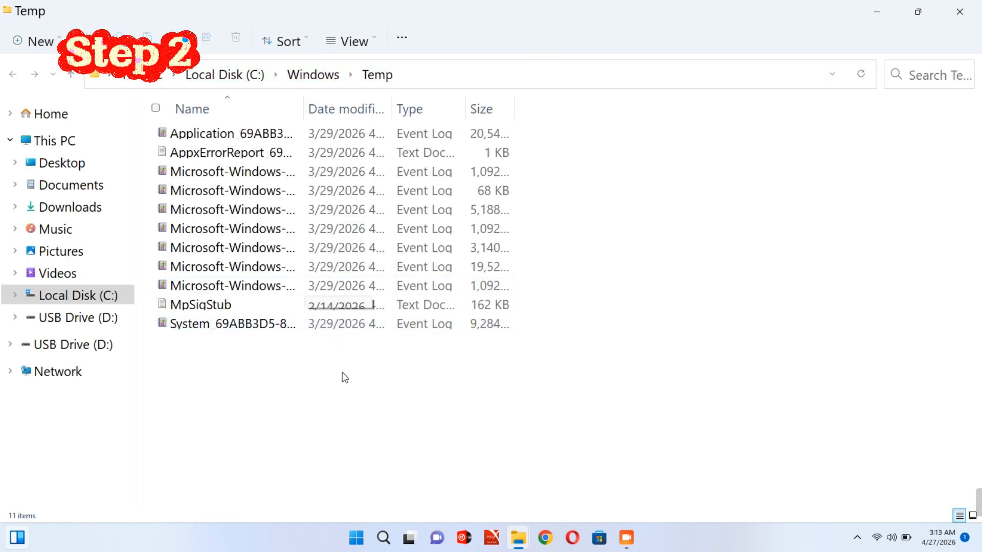
{"action": "left_click_drag", "start_coordinate": [349, 393], "coordinate": [314, 130]}
{"action": "left_click", "coordinate": [391, 448]}
{"action": "left_click_drag", "start_coordinate": [468, 416], "coordinate": [320, 132]}
{"action": "left_click", "coordinate": [406, 367]}
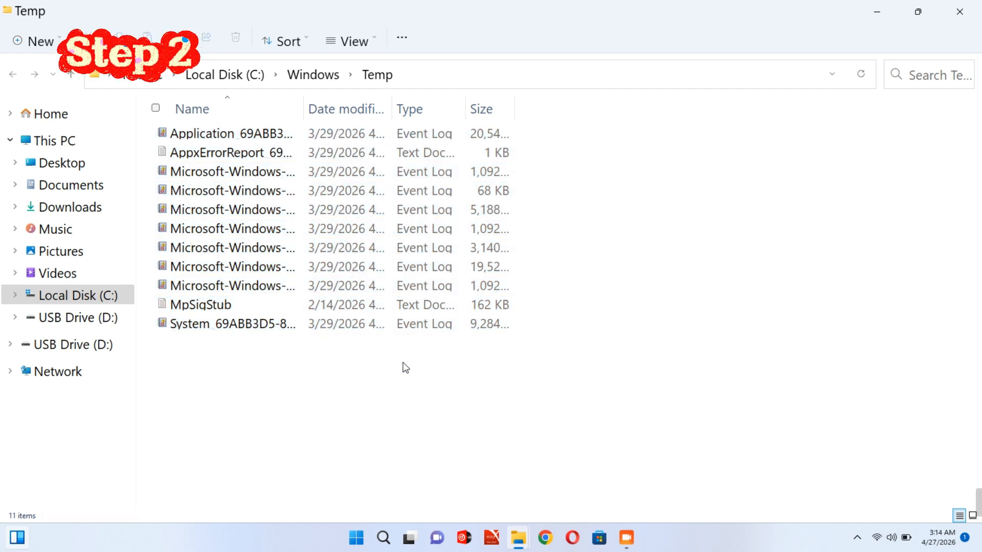
Delete all the files in the Windows Temp folder and close the folder window.
{"action": "key", "text": "ctrl+a"}
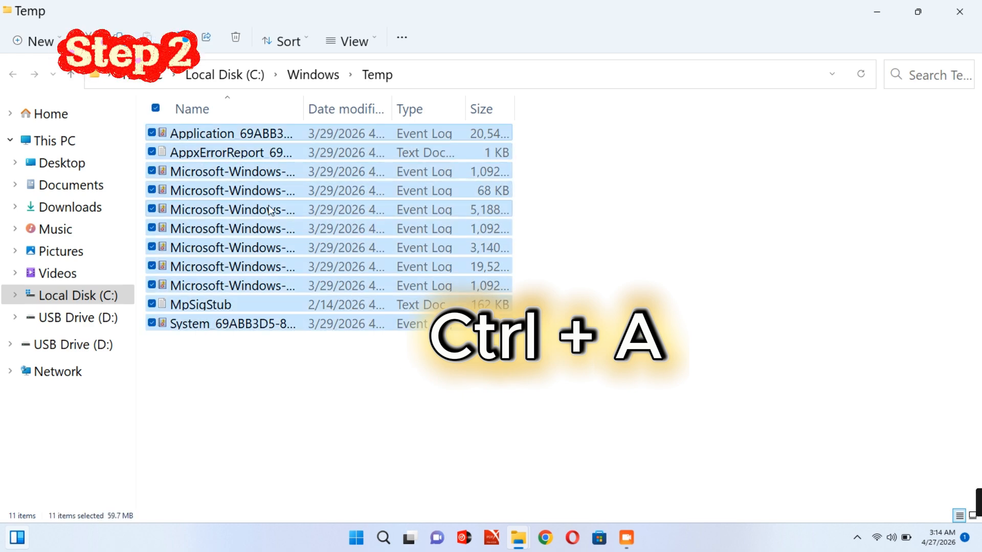
{"action": "right_click", "coordinate": [288, 186]}
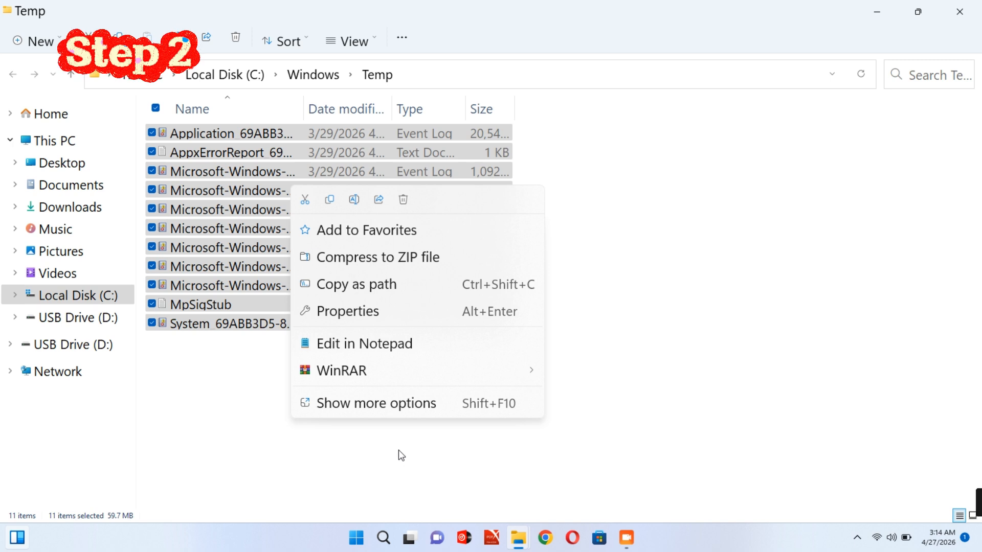
{"action": "left_click", "coordinate": [403, 200]}
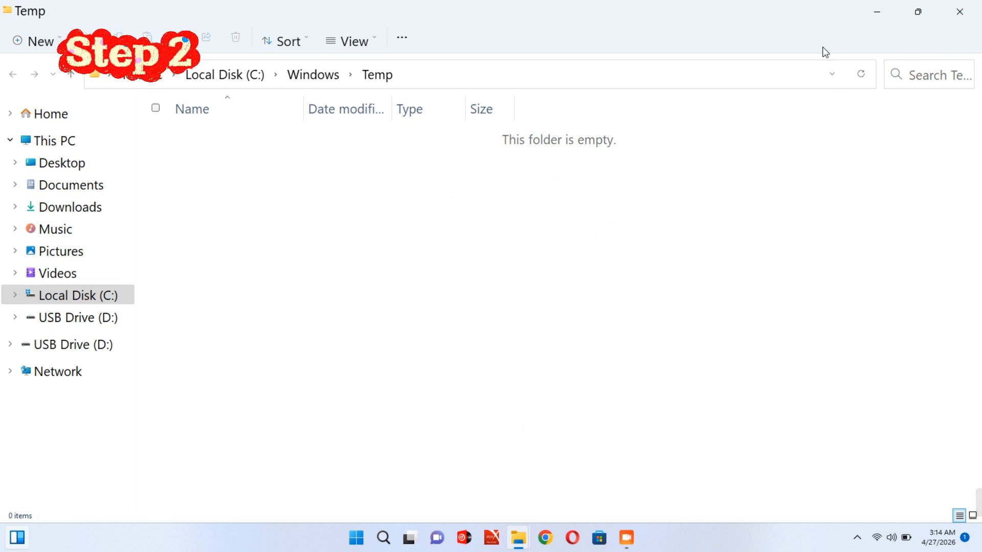
{"action": "left_click", "coordinate": [965, 9]}
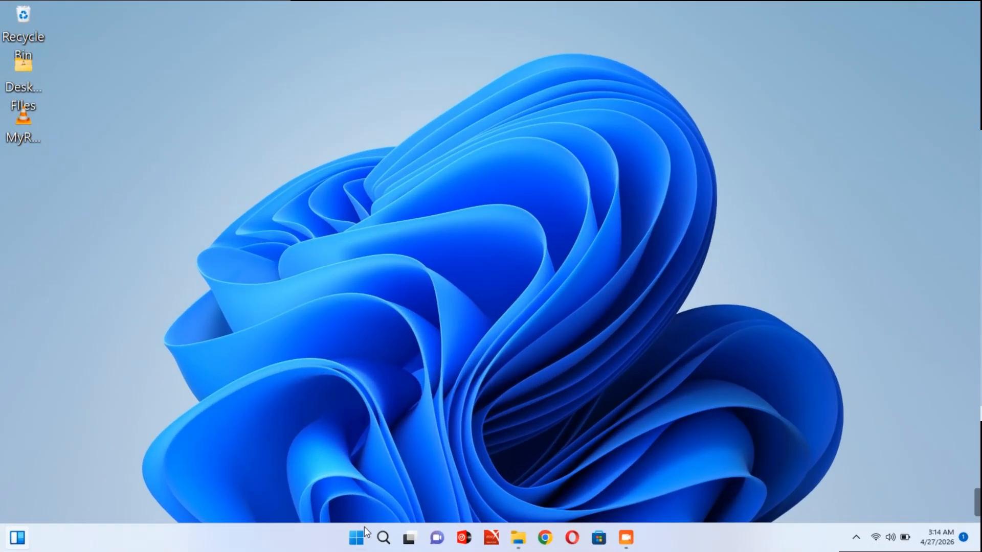
Find the Run app by searching for "run" again, open it and move its dialog to the middle of the desktop.
{"action": "left_click", "coordinate": [358, 535]}
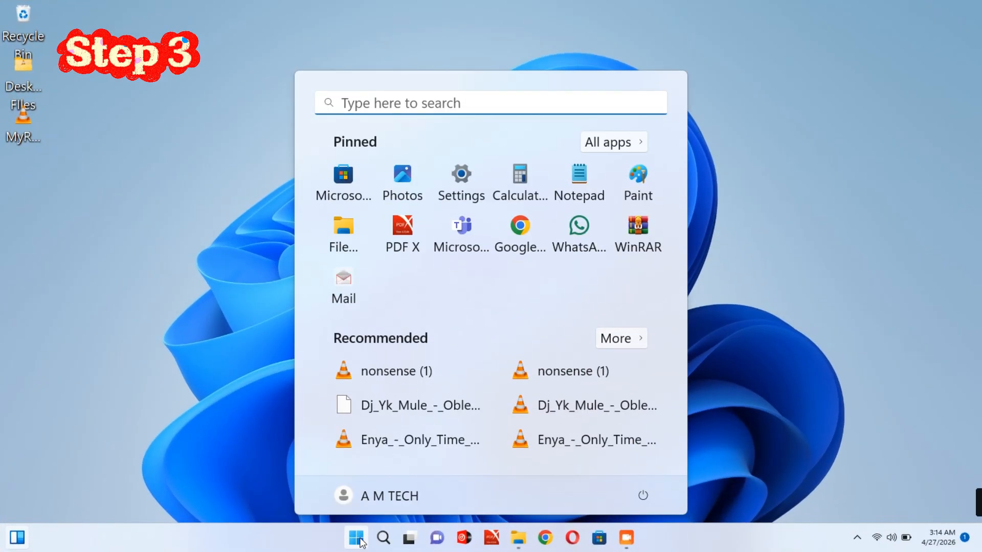
{"action": "left_click", "coordinate": [376, 105]}
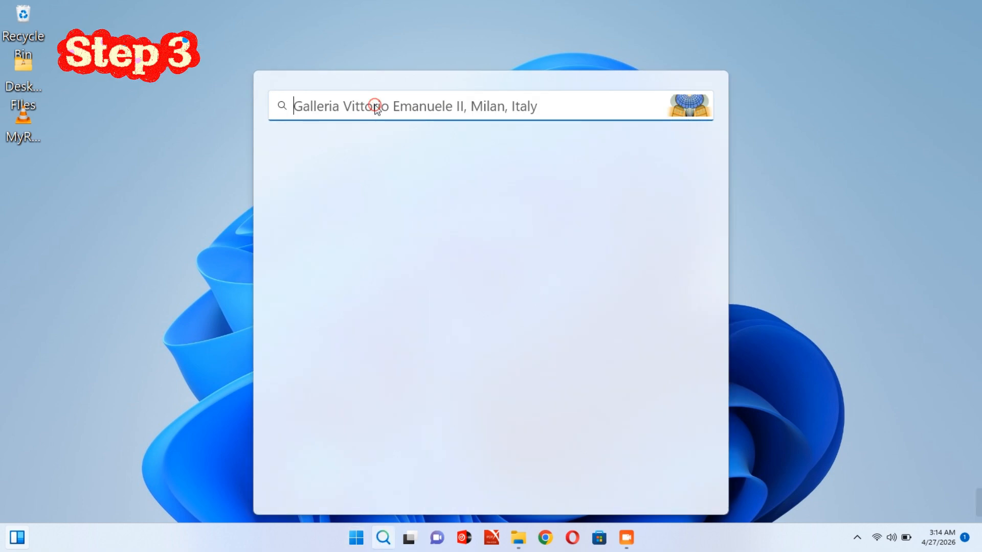
{"action": "type", "text": "run"}
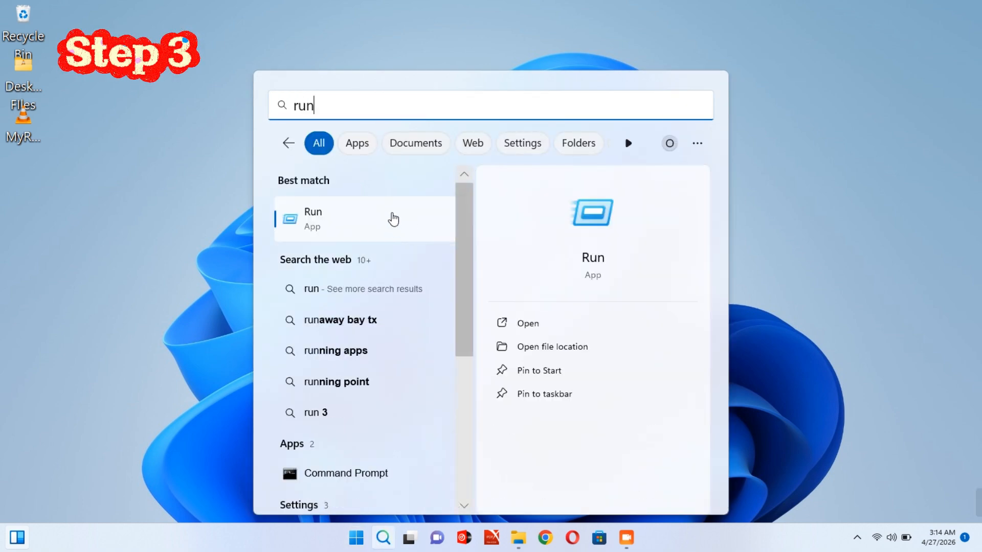
{"action": "left_click", "coordinate": [390, 218]}
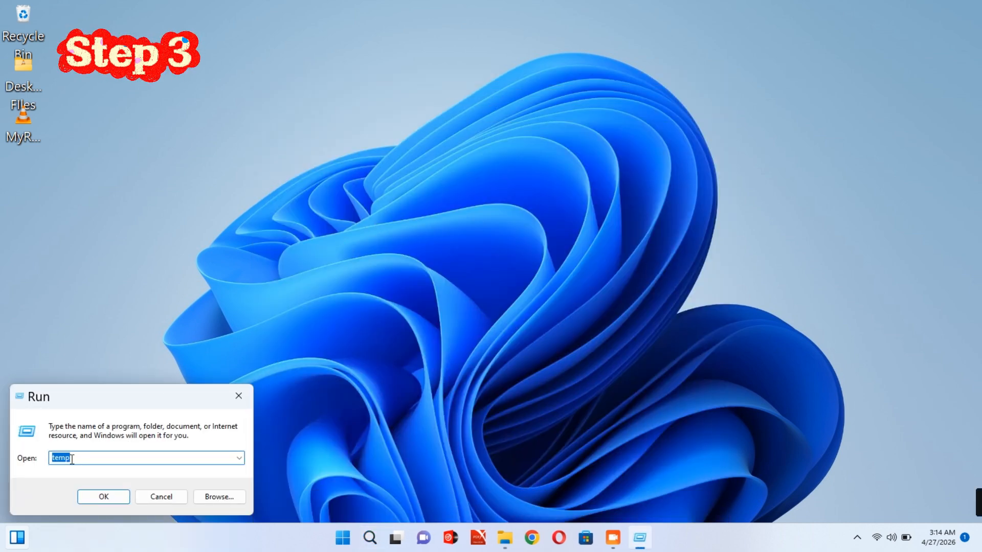
{"action": "left_click_drag", "start_coordinate": [88, 400], "coordinate": [456, 205]}
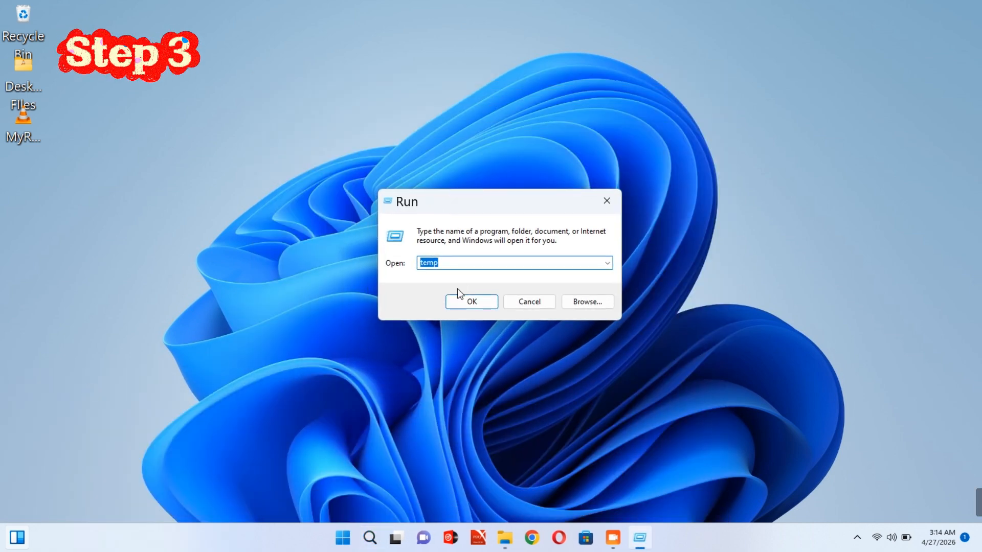
Replace the existing Run command with "%temp%" and run it to open the user's local Temp folder.
{"action": "double_click", "coordinate": [446, 264]}
{"action": "key", "text": "Right"}
{"action": "key", "text": "BackSpace"}
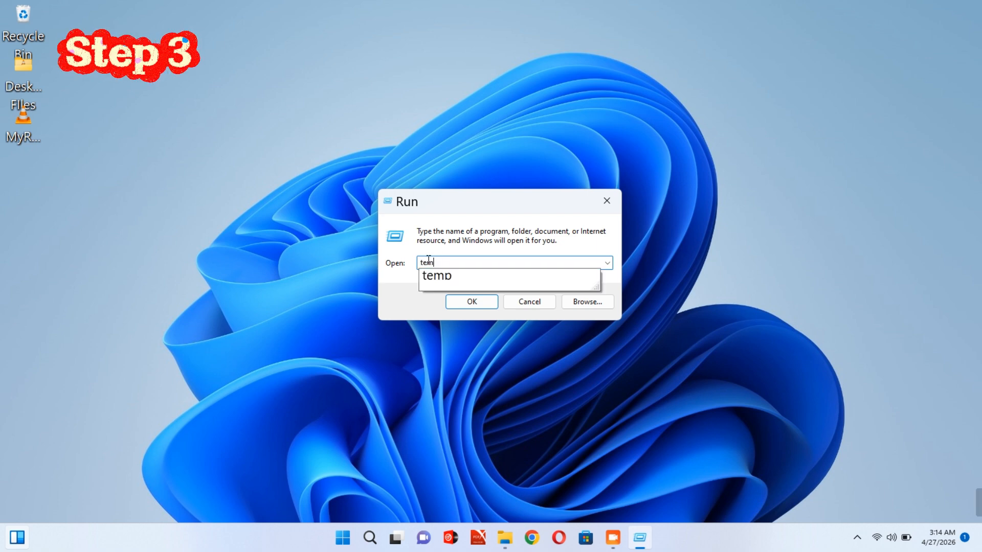
{"action": "key", "text": "BackSpace"}
{"action": "key", "text": "BackSpace"}
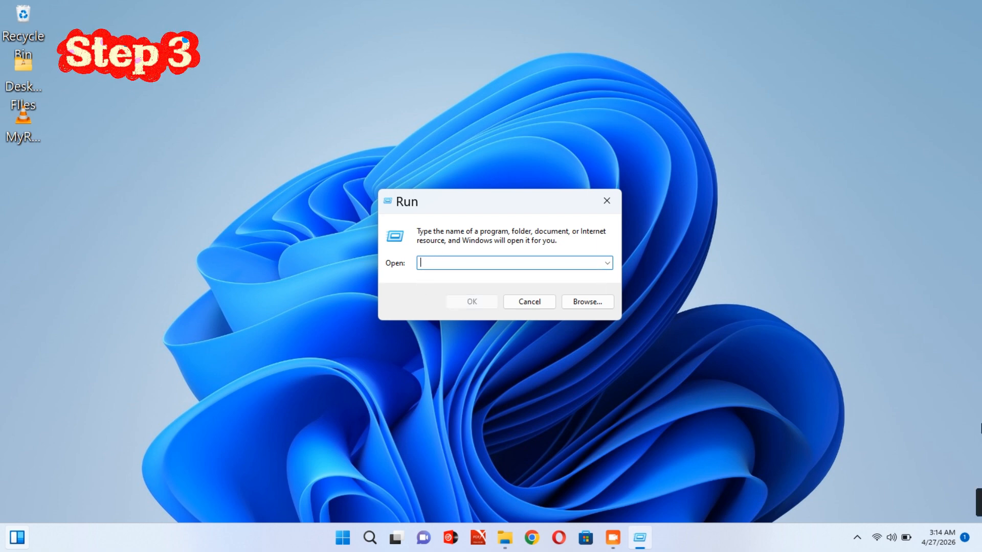
{"action": "type", "text": "%"}
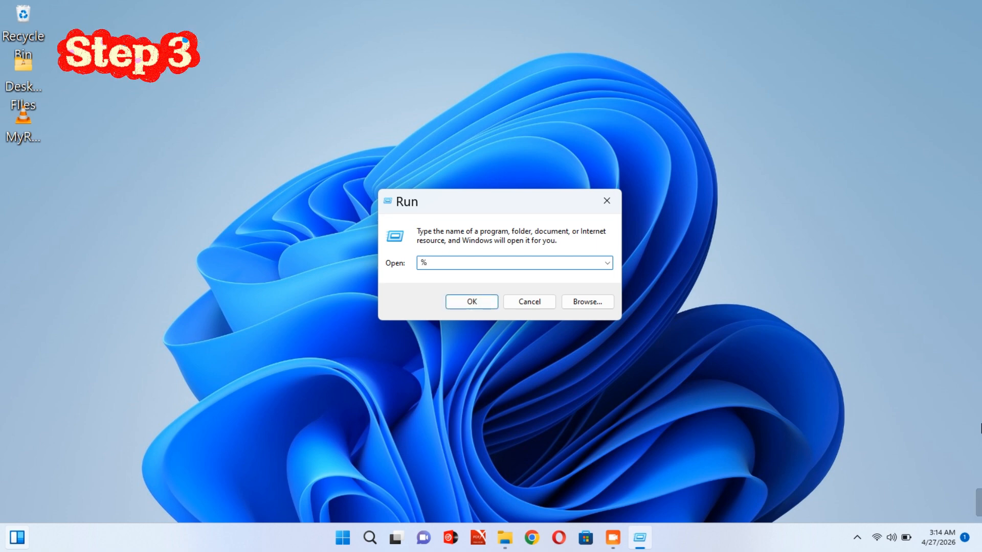
{"action": "type", "text": "temp%"}
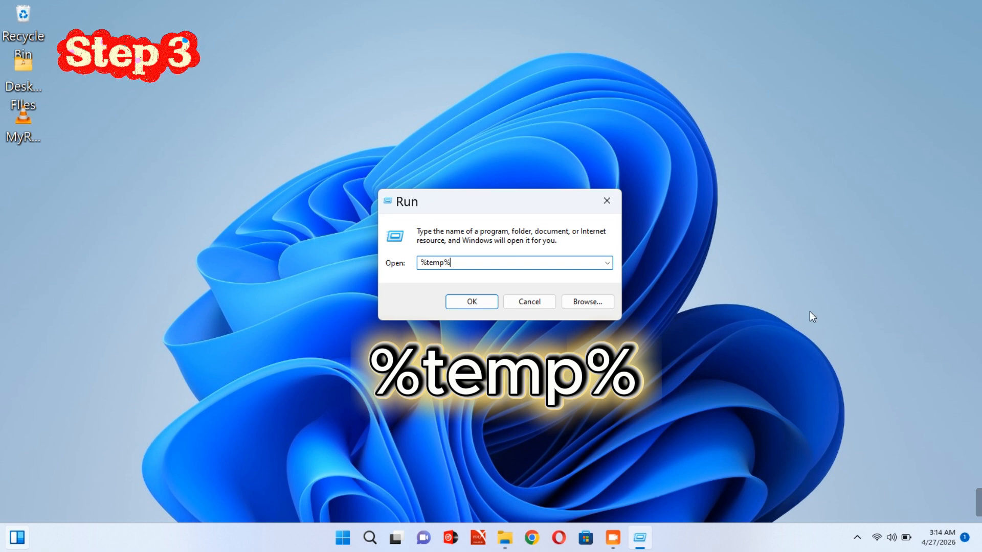
{"action": "left_click", "coordinate": [471, 303]}
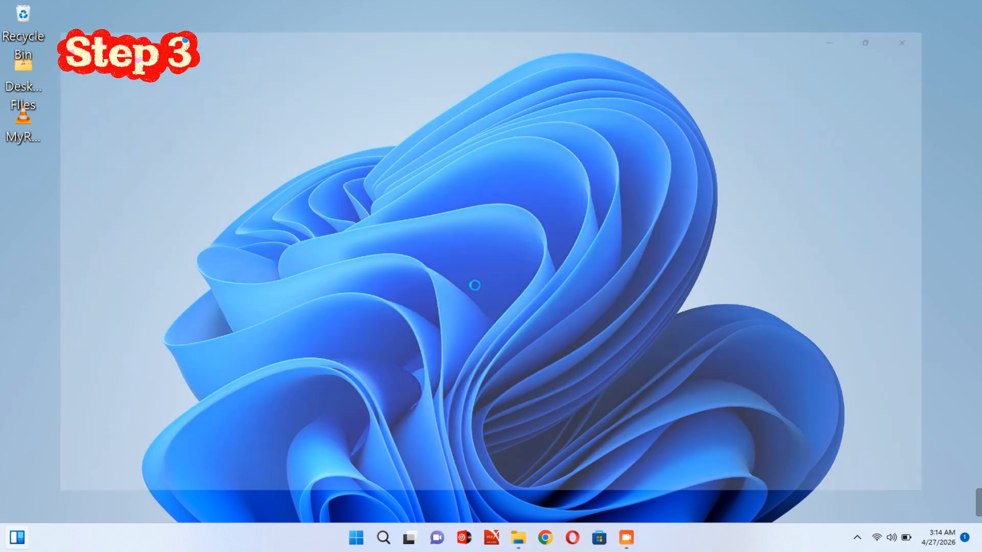
Delete everything in the local Temp folder, granting administrator permission for all current items and skipping the in-use DOD718 file.
{"action": "scroll", "coordinate": [419, 264], "scroll_direction": "down", "scroll_amount": 5}
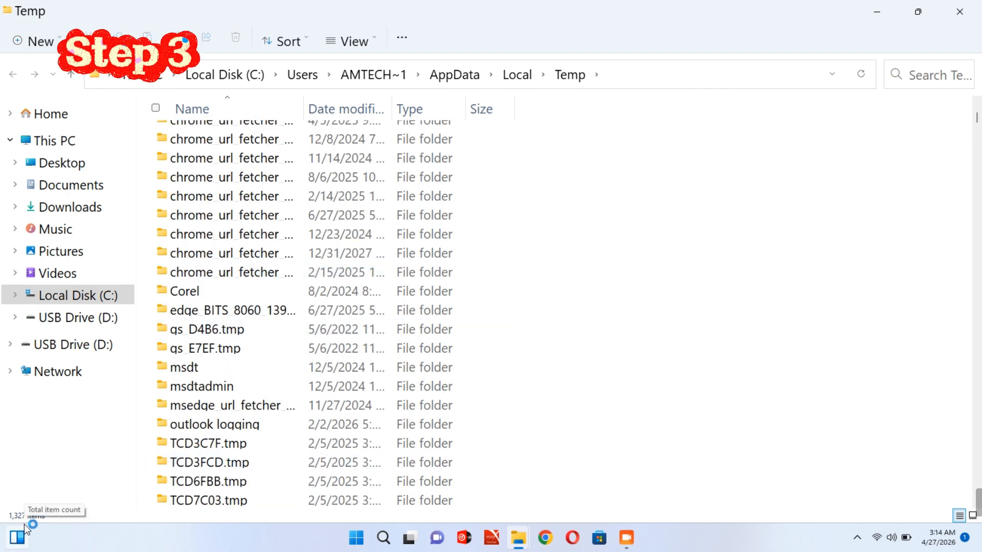
{"action": "scroll", "coordinate": [352, 310], "scroll_direction": "up", "scroll_amount": 3}
{"action": "scroll", "coordinate": [352, 309], "scroll_direction": "up", "scroll_amount": 4}
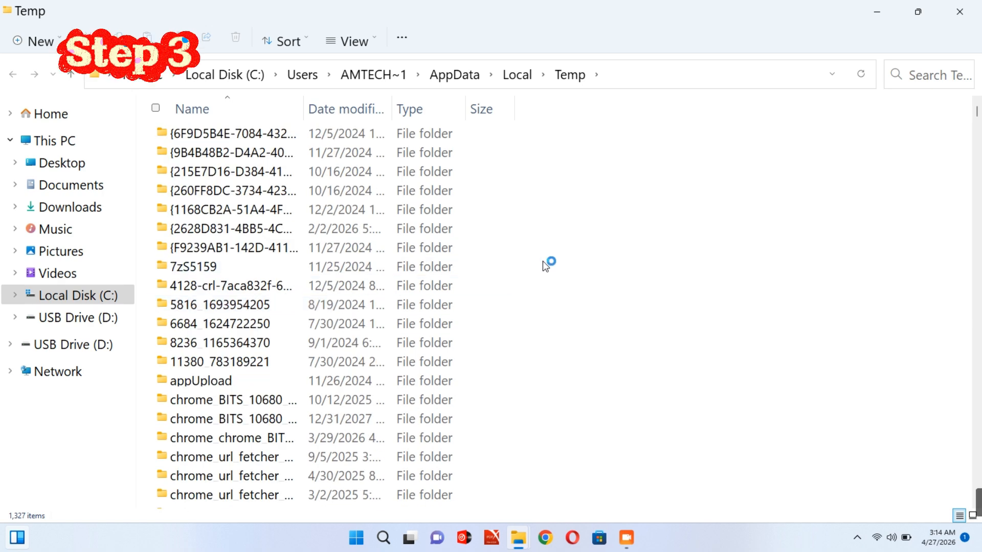
{"action": "key", "text": "ctrl+a"}
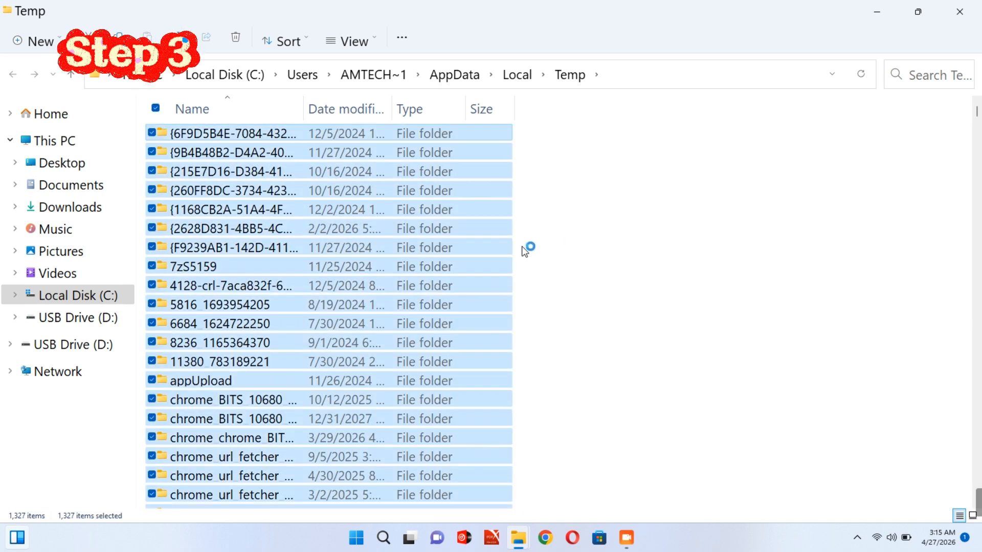
{"action": "right_click", "coordinate": [389, 150]}
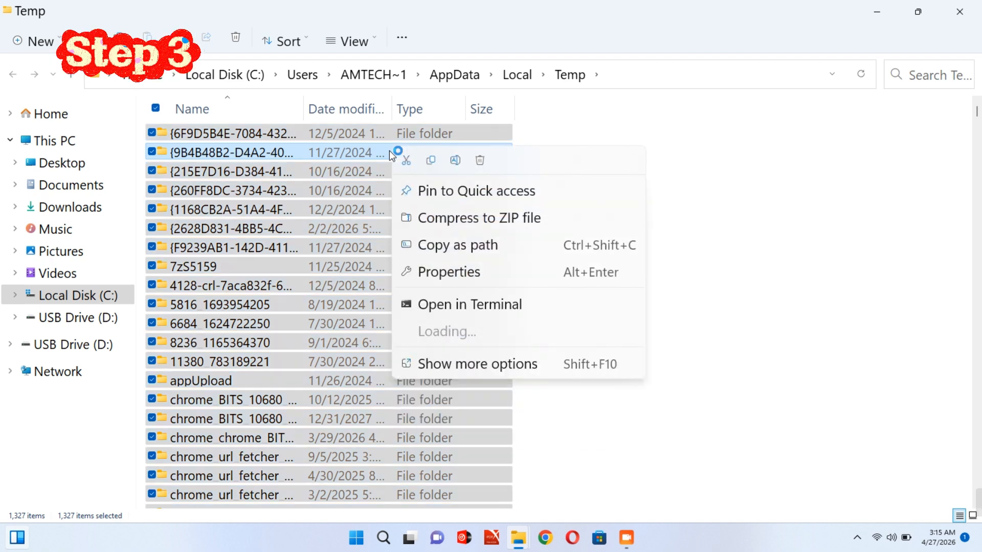
{"action": "left_click", "coordinate": [480, 161]}
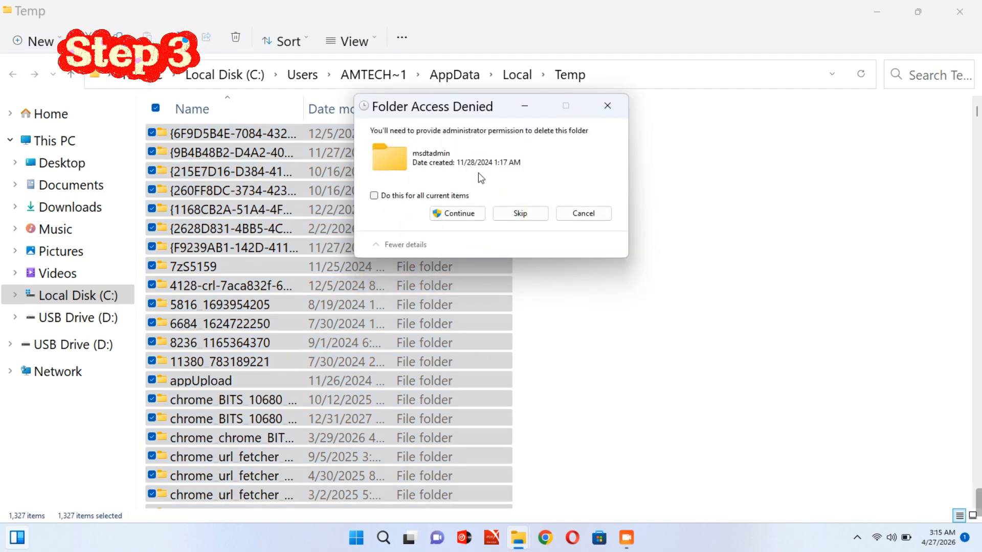
{"action": "left_click", "coordinate": [395, 195]}
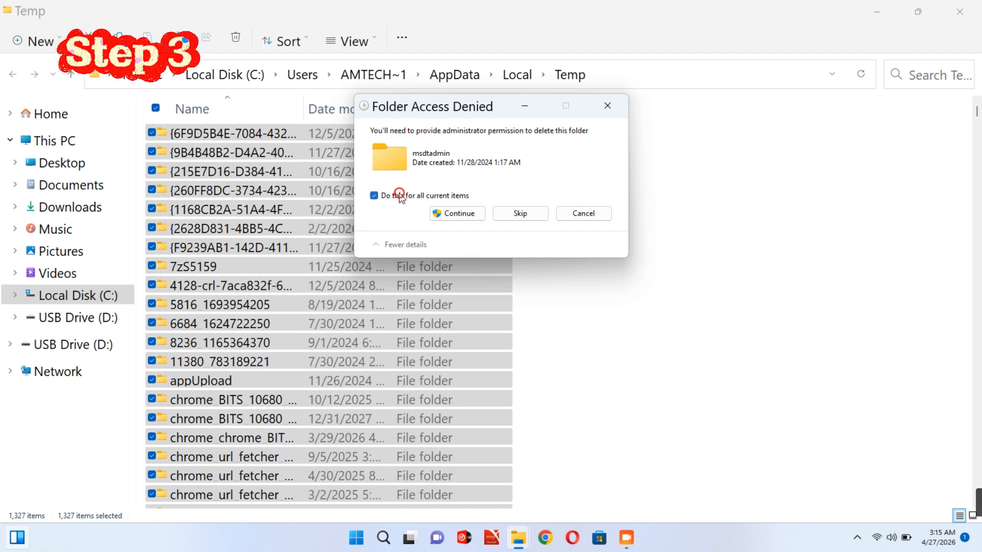
{"action": "left_click", "coordinate": [454, 216]}
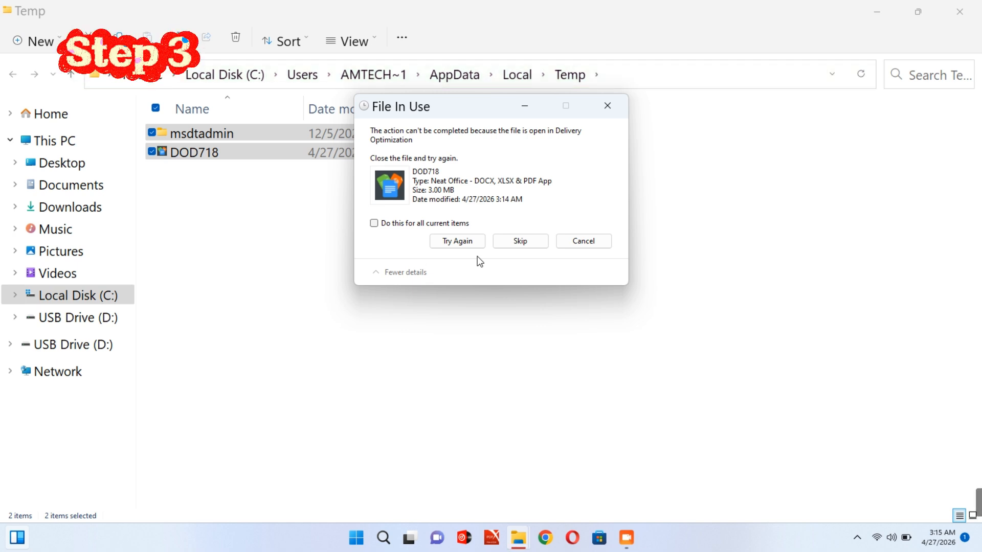
{"action": "left_click_drag", "start_coordinate": [438, 107], "coordinate": [469, 155]}
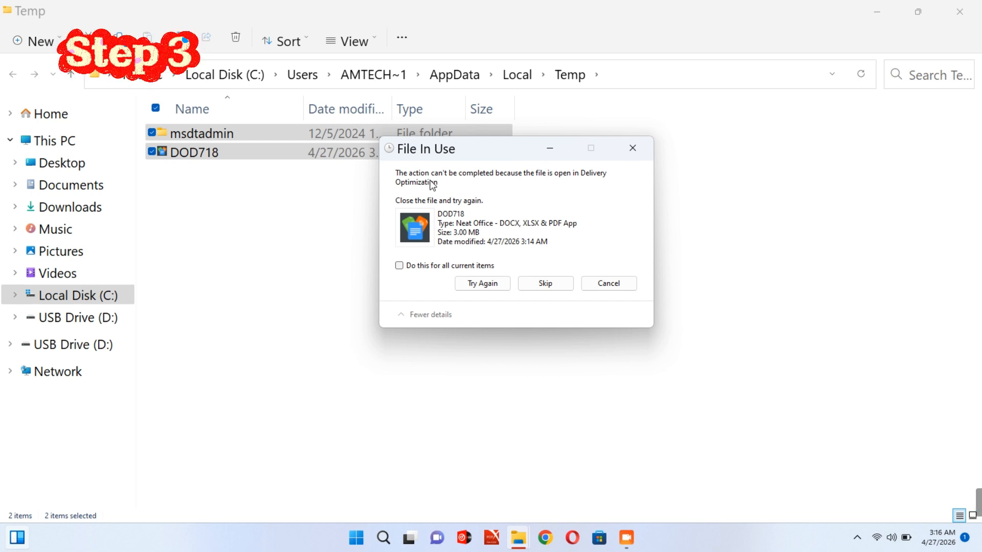
{"action": "left_click", "coordinate": [549, 285]}
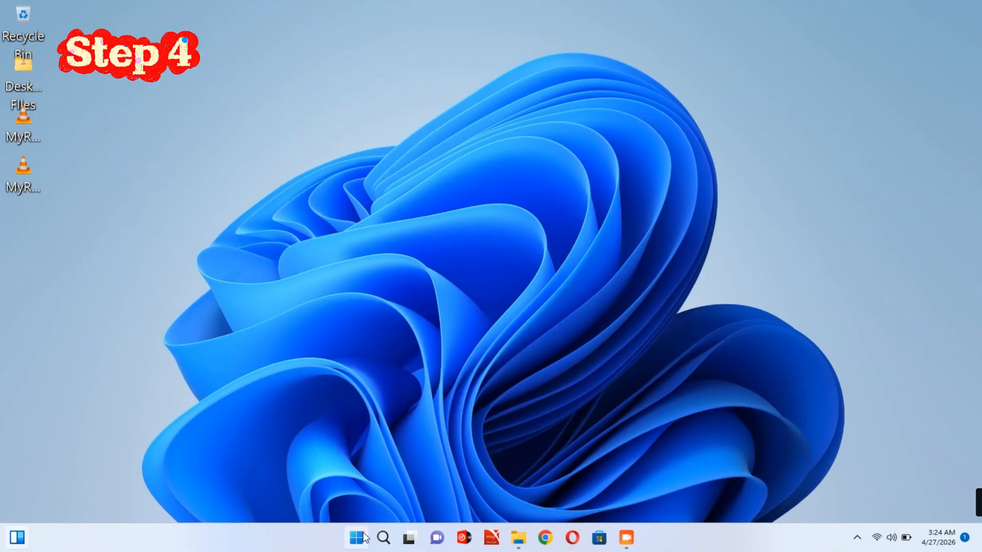
Search for "run", open the Run app and move its dialog to the middle of the desktop.
{"action": "left_click", "coordinate": [358, 537]}
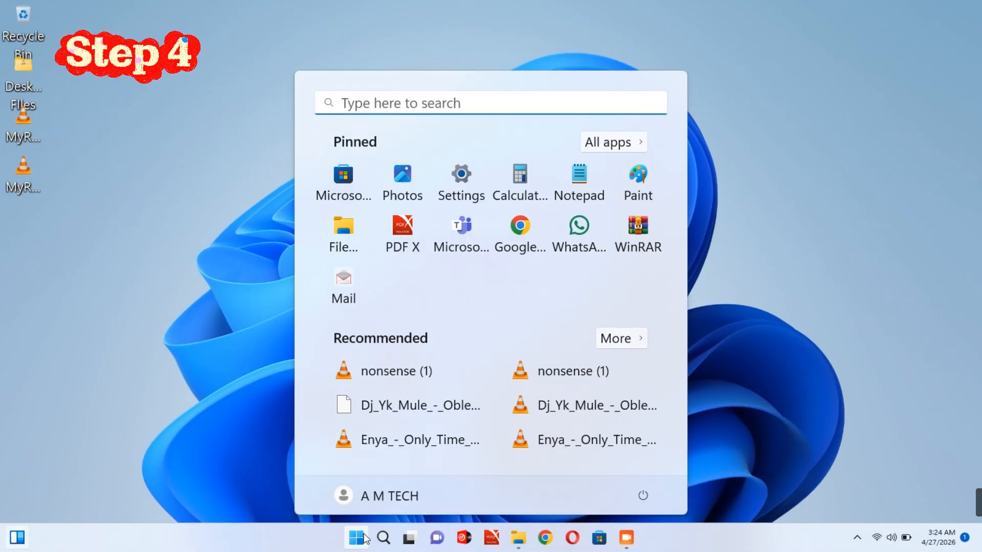
{"action": "left_click", "coordinate": [391, 106]}
{"action": "type", "text": "run"}
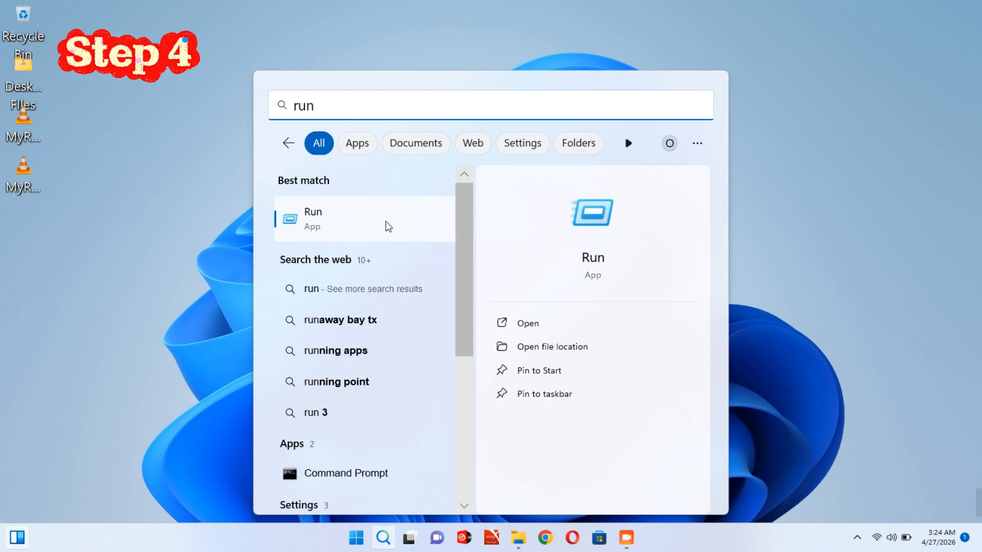
{"action": "left_click", "coordinate": [389, 226]}
{"action": "left_click_drag", "start_coordinate": [100, 398], "coordinate": [423, 178]}
{"action": "left_click_drag", "start_coordinate": [401, 241], "coordinate": [362, 245]}
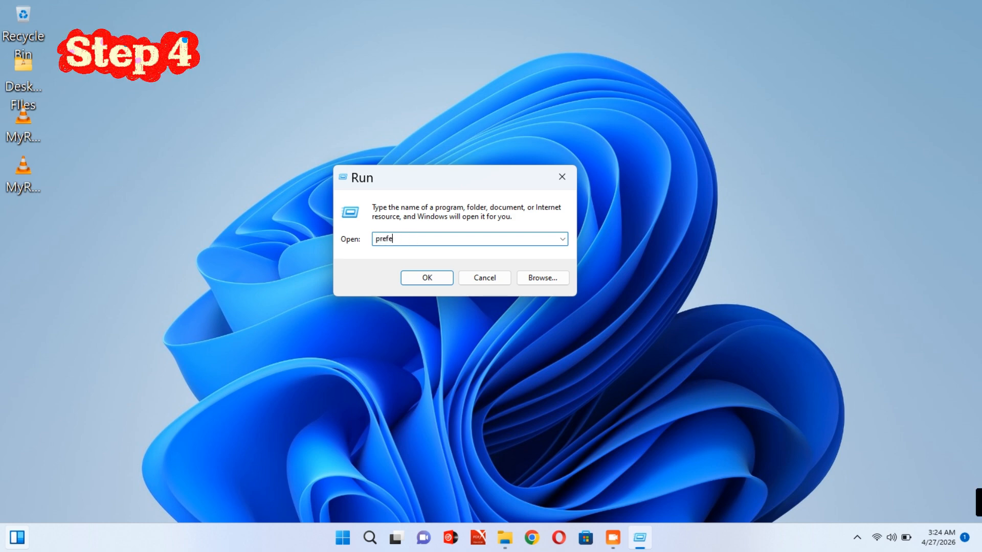
Open the Windows Prefetch folder by running "prefetch" and grant permanent access to it.
{"action": "double_click", "coordinate": [408, 239]}
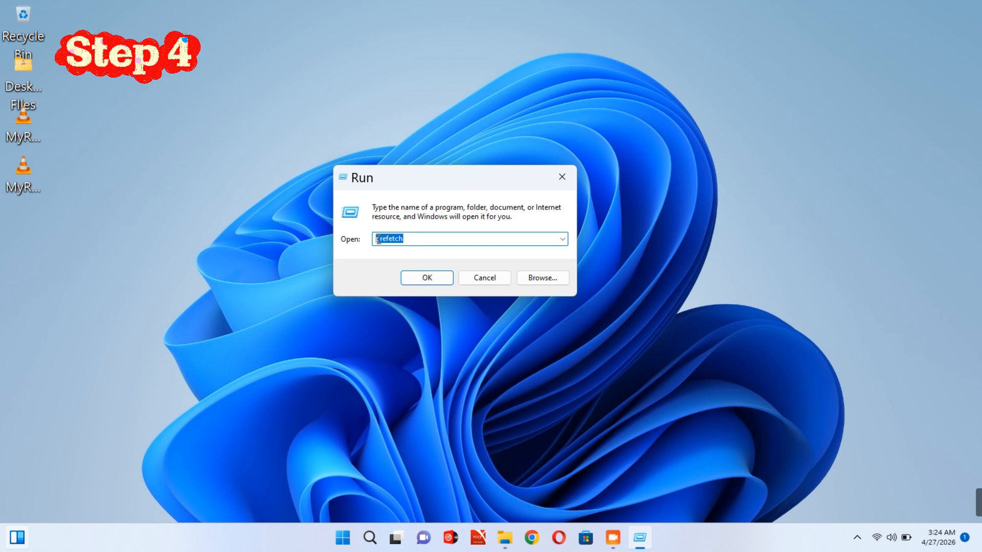
{"action": "left_click", "coordinate": [426, 279]}
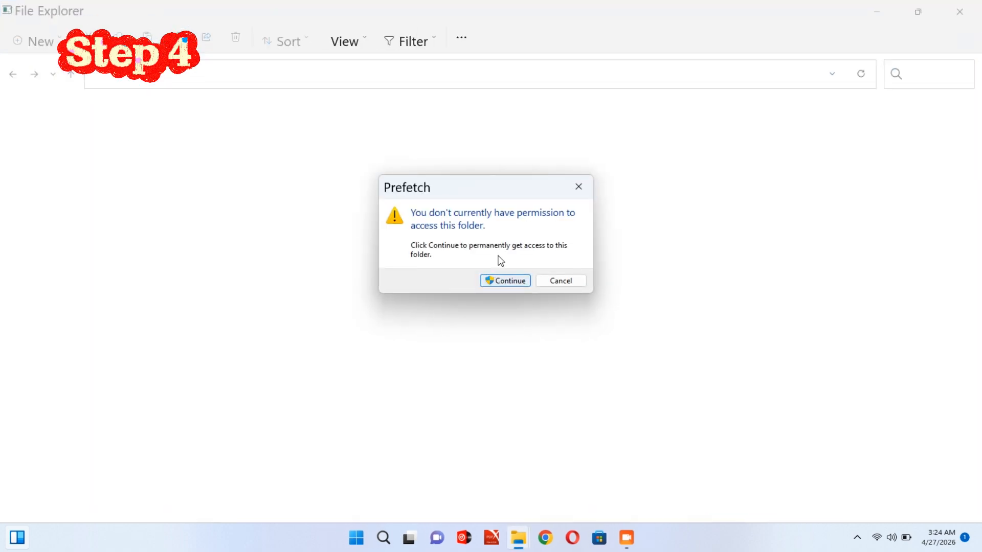
{"action": "left_click", "coordinate": [508, 283]}
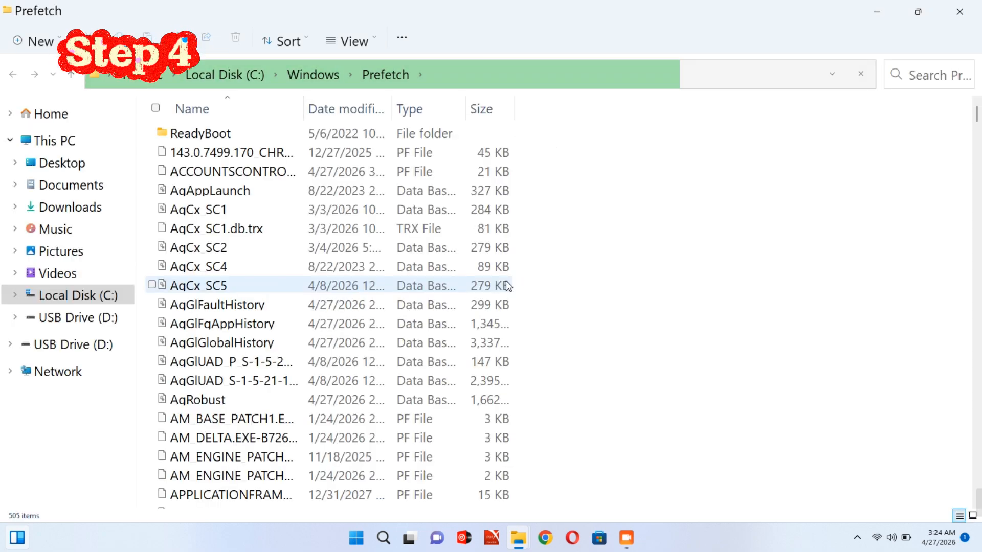
Delete all files in the Prefetch folder, skipping the in-use file and applying that choice to all current items.
{"action": "scroll", "coordinate": [406, 286], "scroll_direction": "down", "scroll_amount": 10}
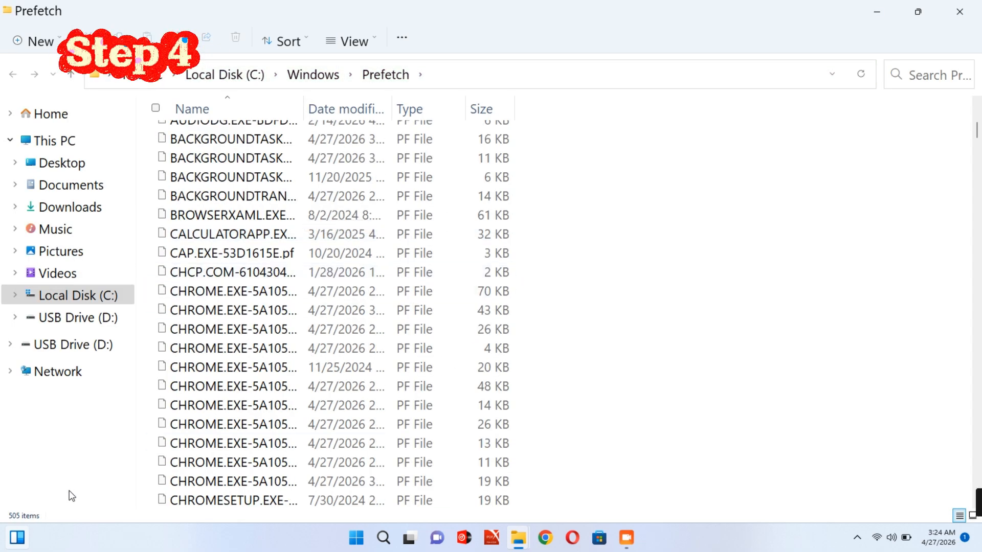
{"action": "scroll", "coordinate": [353, 343], "scroll_direction": "up", "scroll_amount": 10}
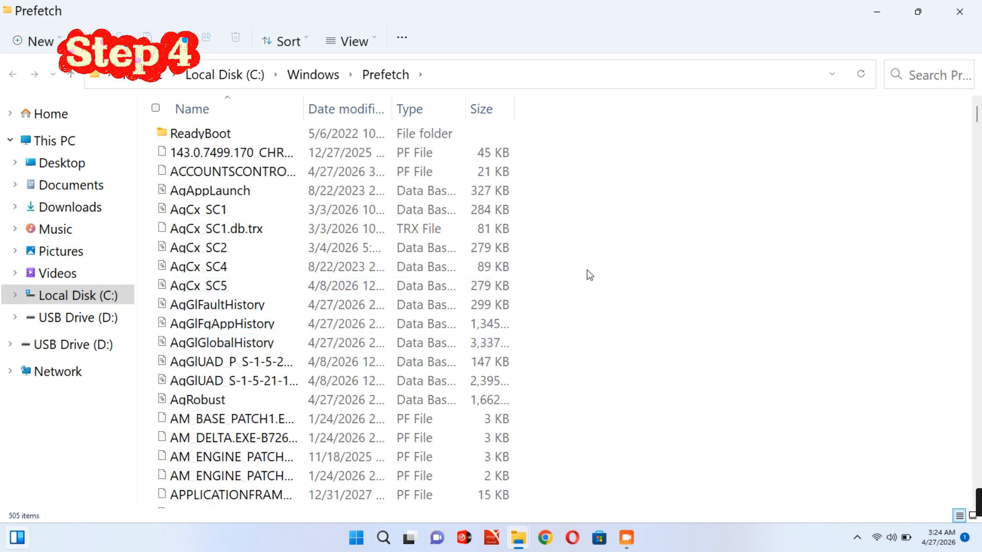
{"action": "key", "text": "ctrl+a"}
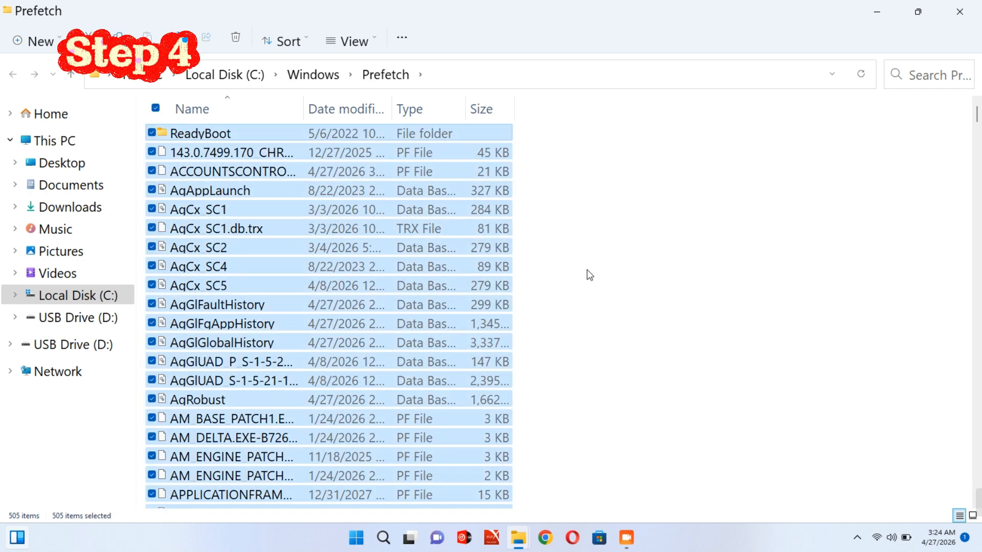
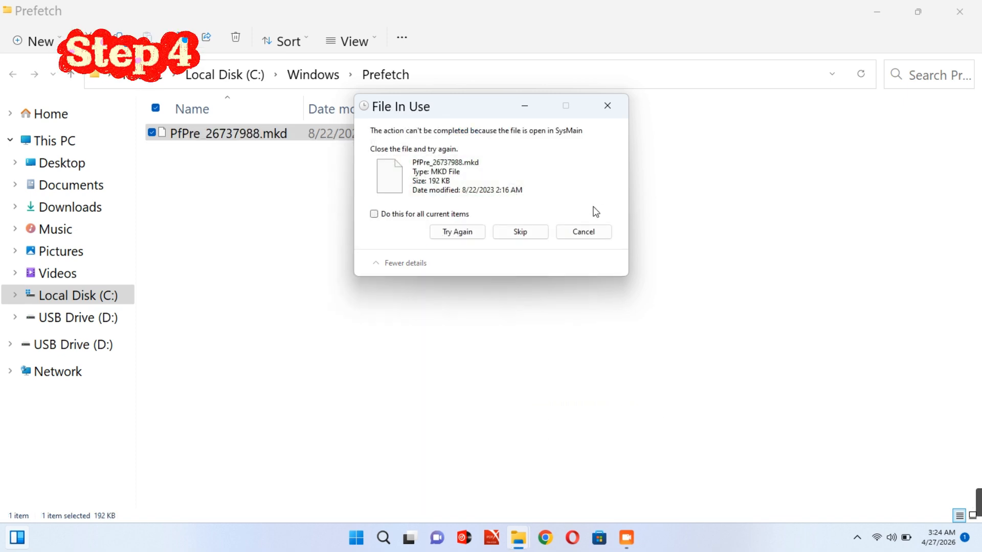
{"action": "left_click", "coordinate": [404, 214]}
{"action": "left_click", "coordinate": [520, 233]}
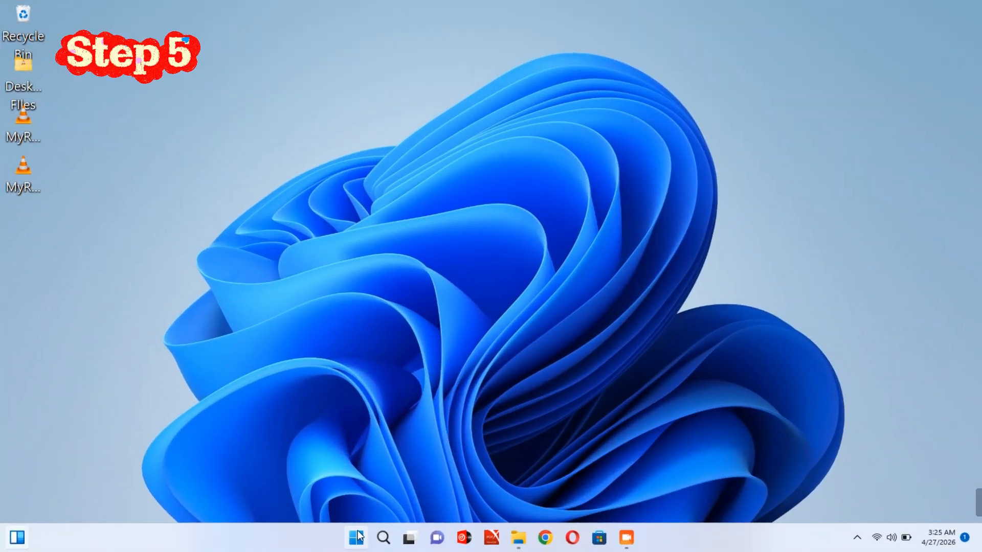
Search for "task Manager", open Task Manager and maximize its window.
{"action": "left_click", "coordinate": [357, 541]}
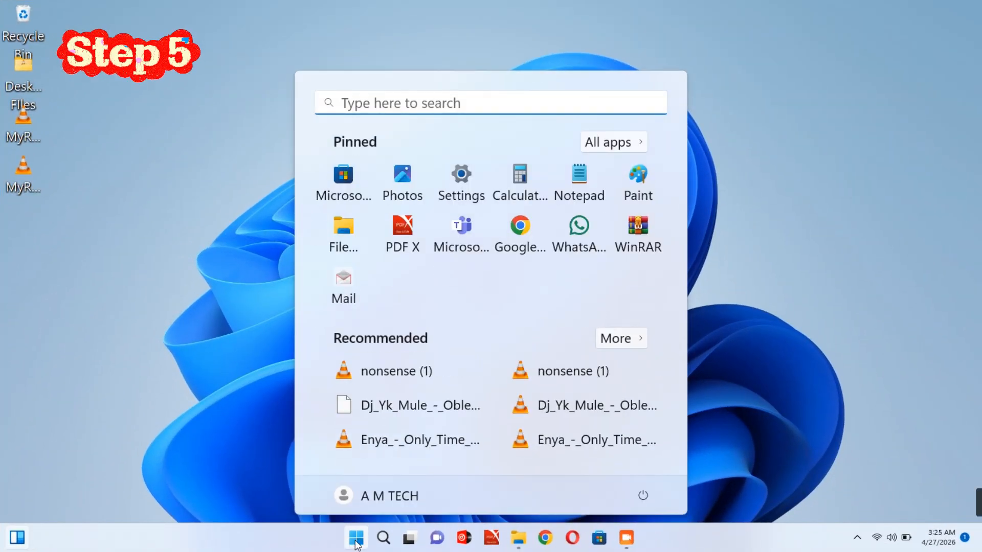
{"action": "left_click", "coordinate": [357, 543]}
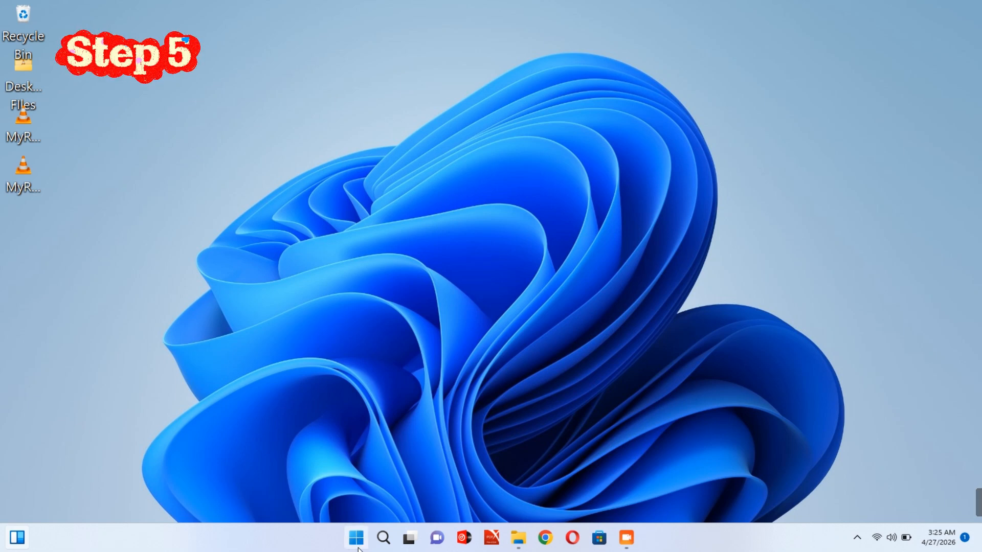
{"action": "left_click", "coordinate": [358, 536]}
{"action": "left_click", "coordinate": [366, 106]}
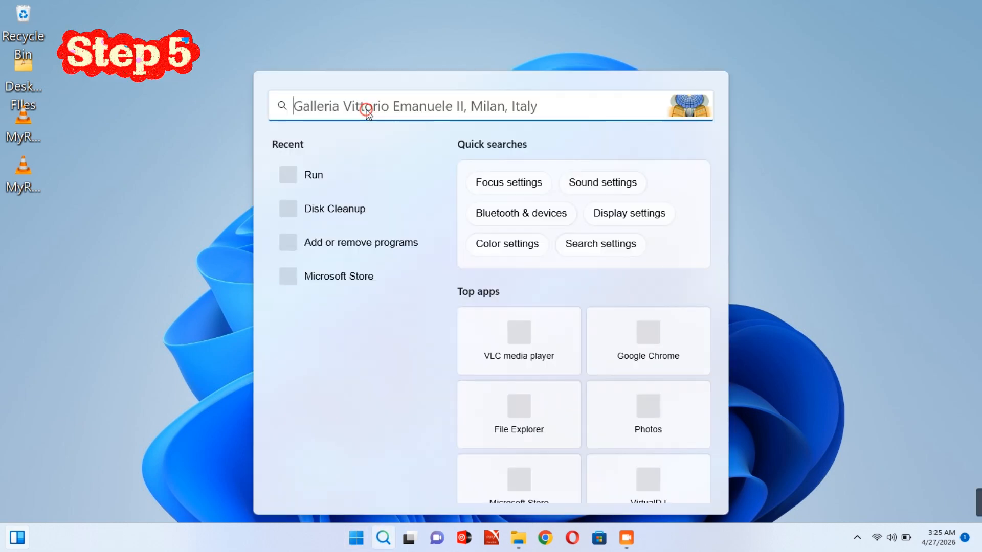
{"action": "type", "text": "task Manager"}
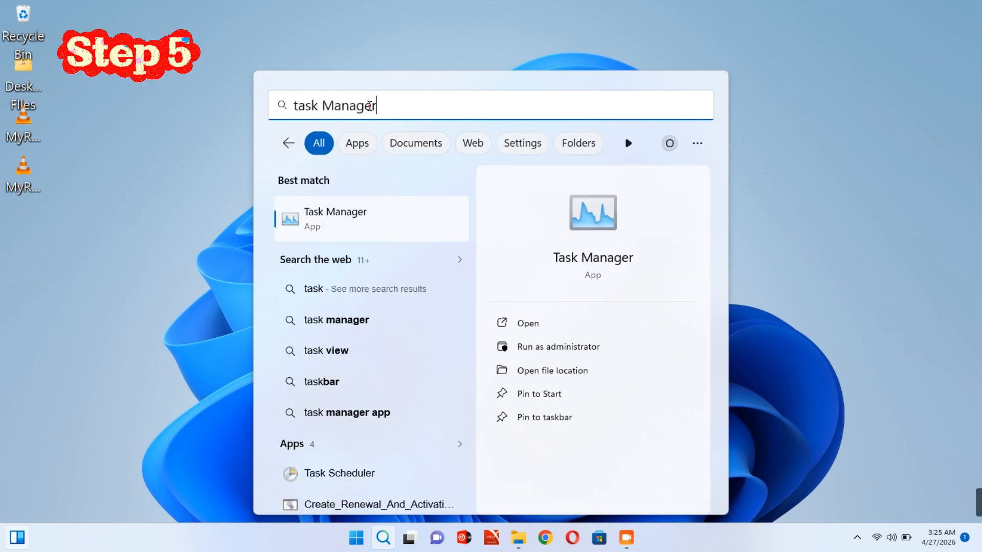
{"action": "left_click_drag", "start_coordinate": [393, 108], "coordinate": [304, 108]}
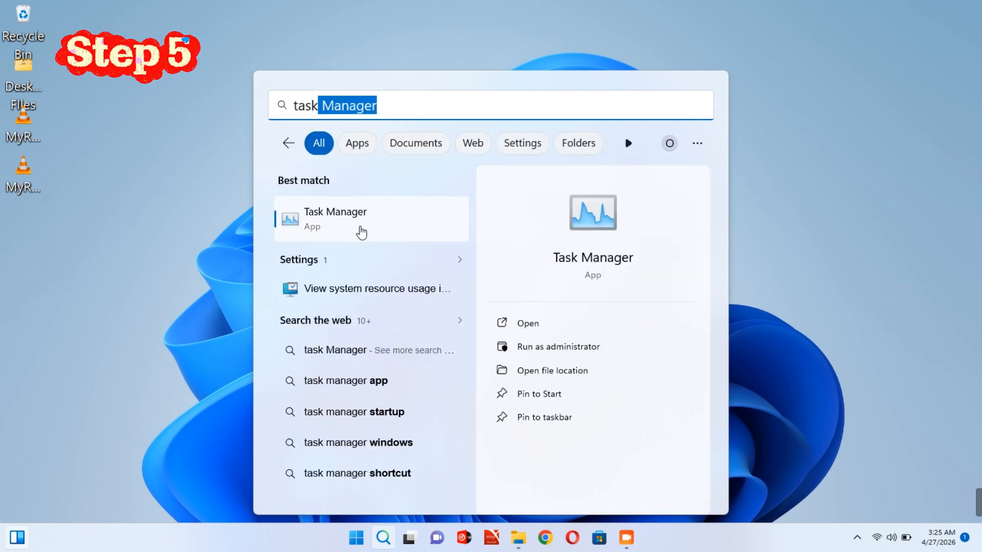
{"action": "left_click", "coordinate": [361, 229]}
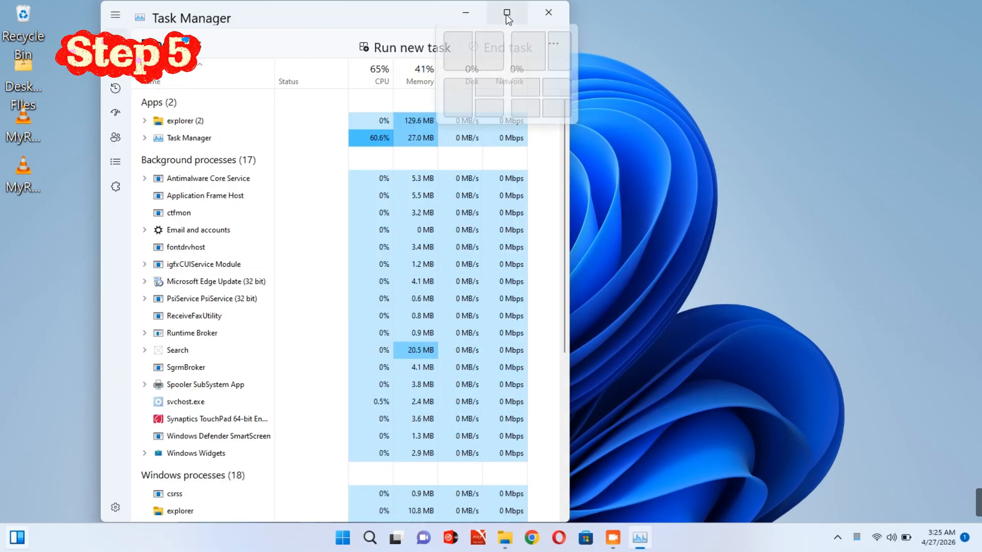
{"action": "left_click", "coordinate": [506, 13]}
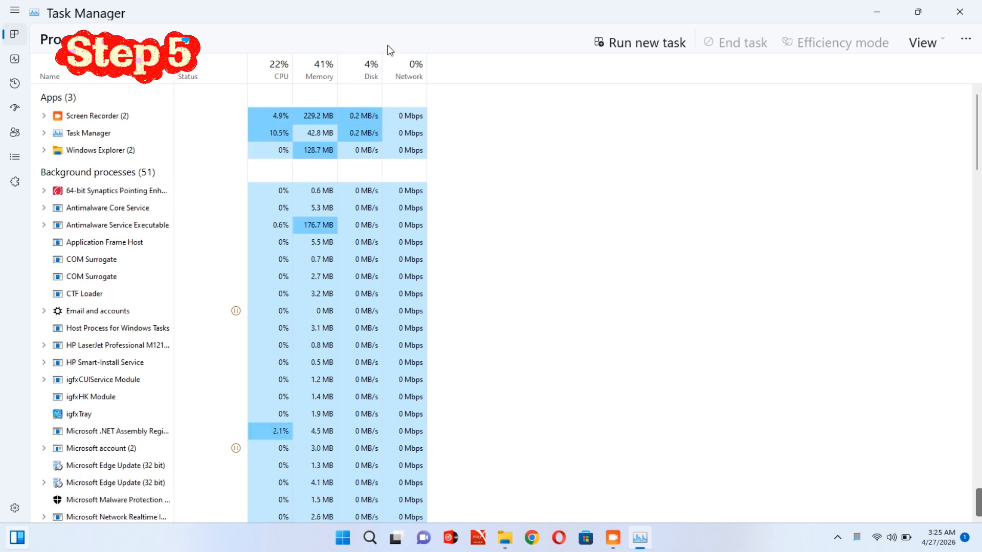
Show the startup apps in Task Manager and try to disable Neat Service.
{"action": "left_click", "coordinate": [15, 108]}
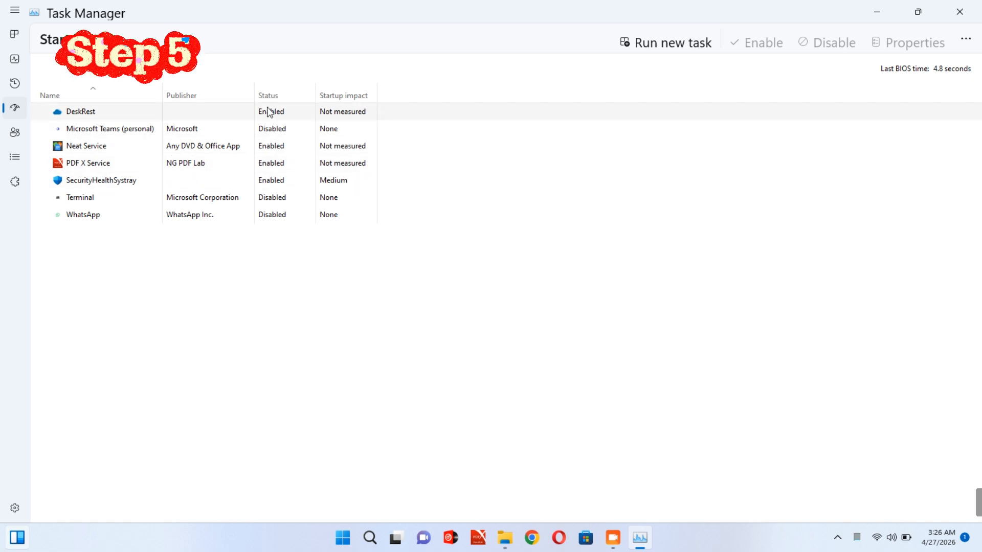
{"action": "left_click", "coordinate": [272, 149]}
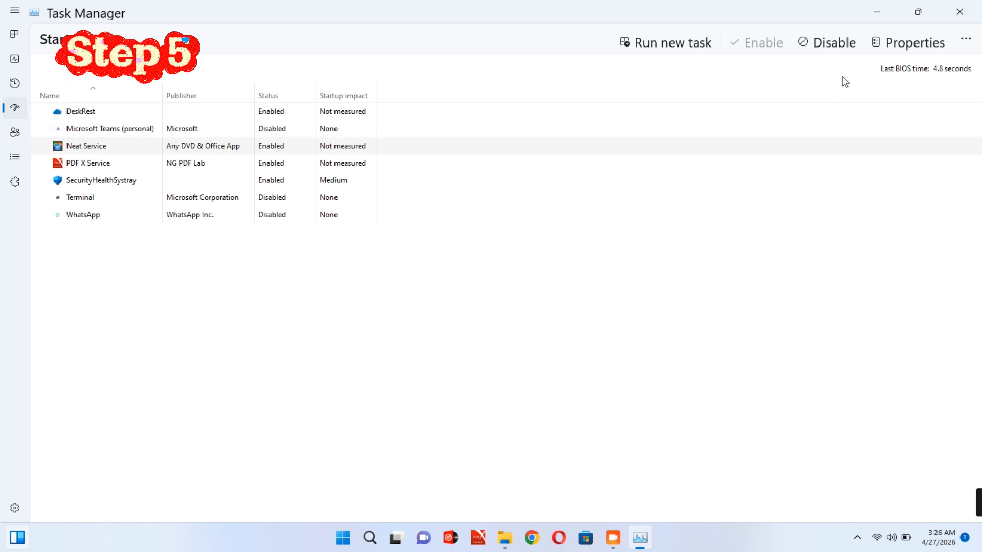
{"action": "left_click", "coordinate": [828, 45]}
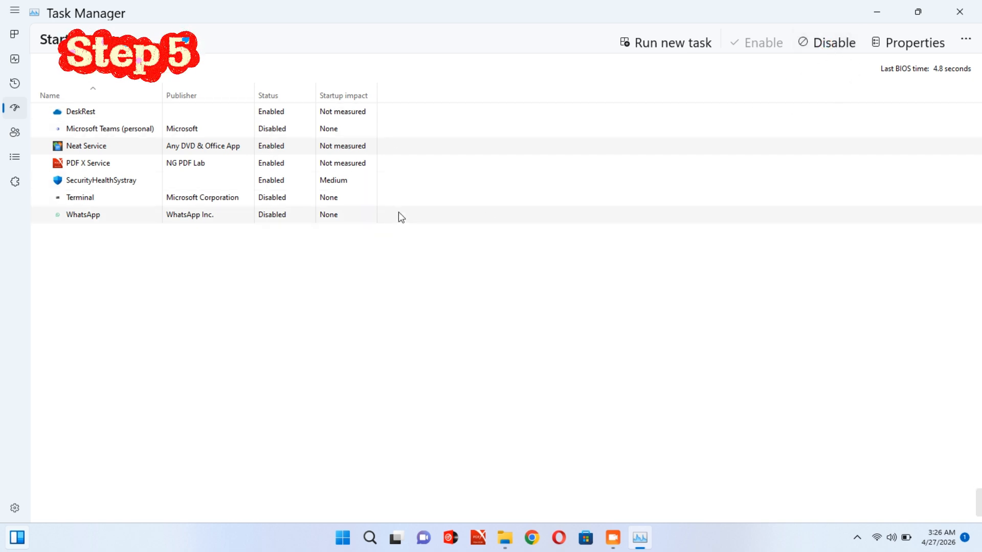
Disable PDF X Service and DeskRest in the startup apps list.
{"action": "left_click", "coordinate": [277, 163]}
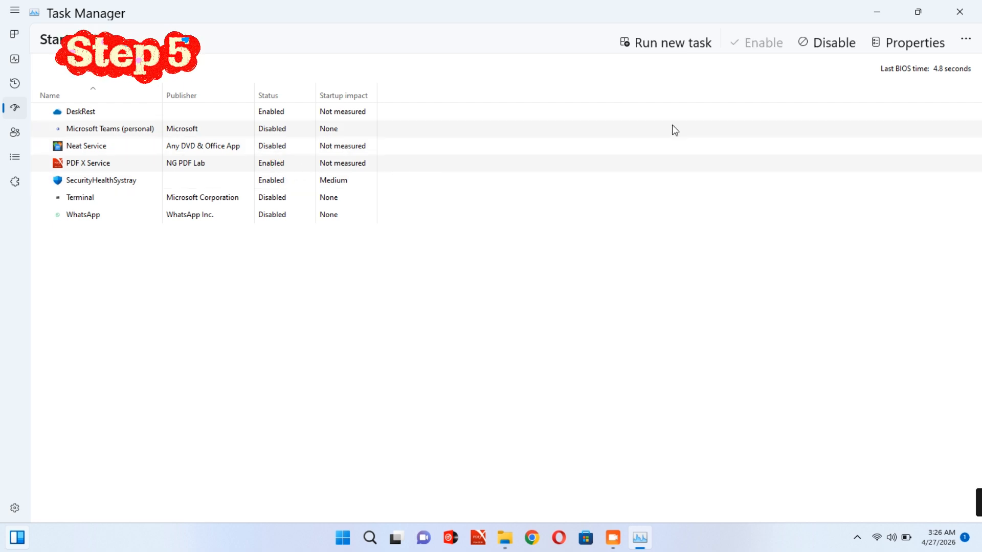
{"action": "left_click", "coordinate": [817, 44]}
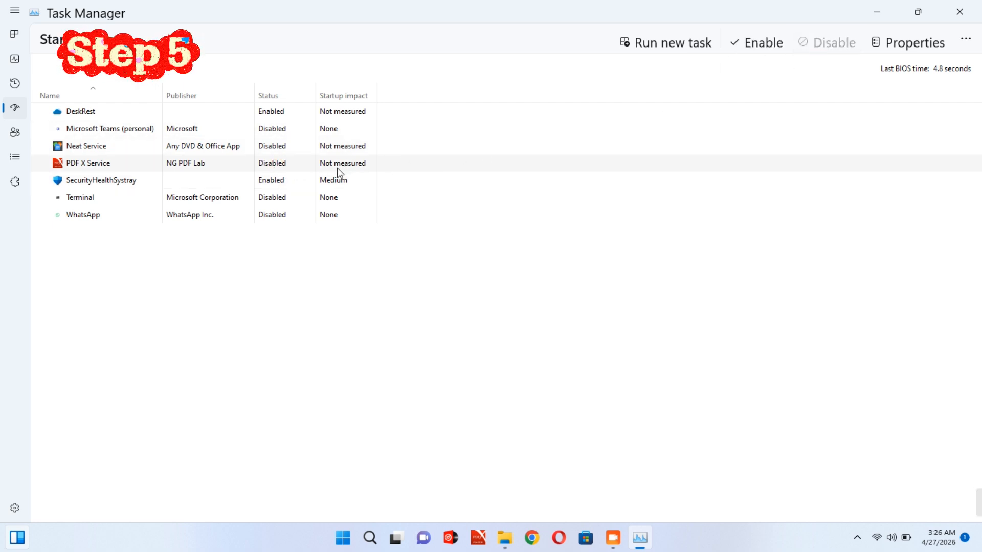
{"action": "left_click", "coordinate": [282, 112]}
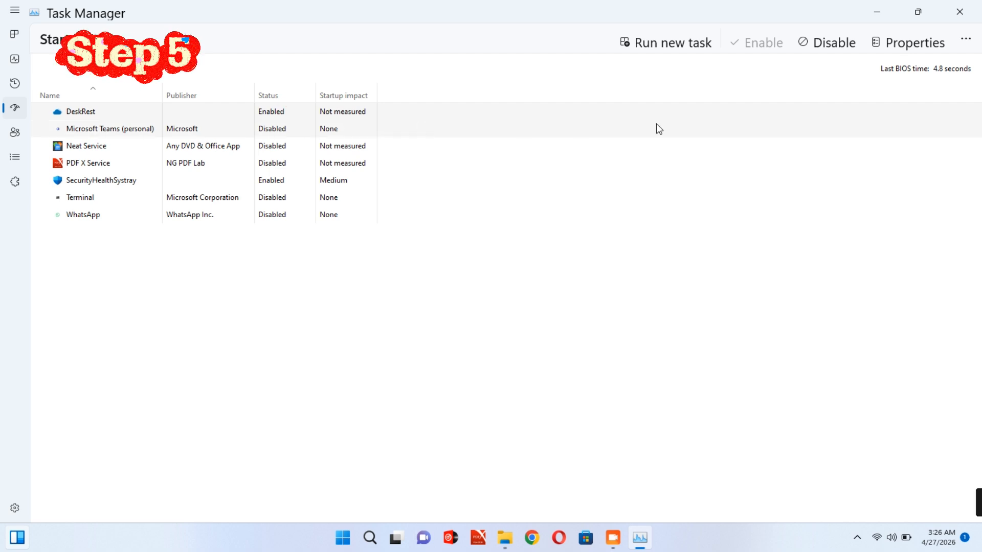
{"action": "left_click", "coordinate": [834, 46]}
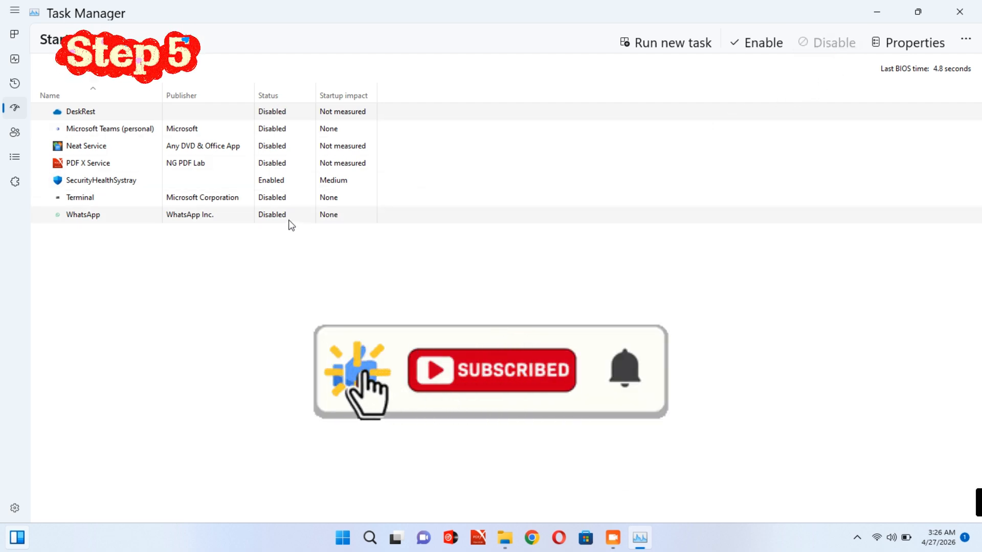
{"action": "left_click", "coordinate": [270, 200]}
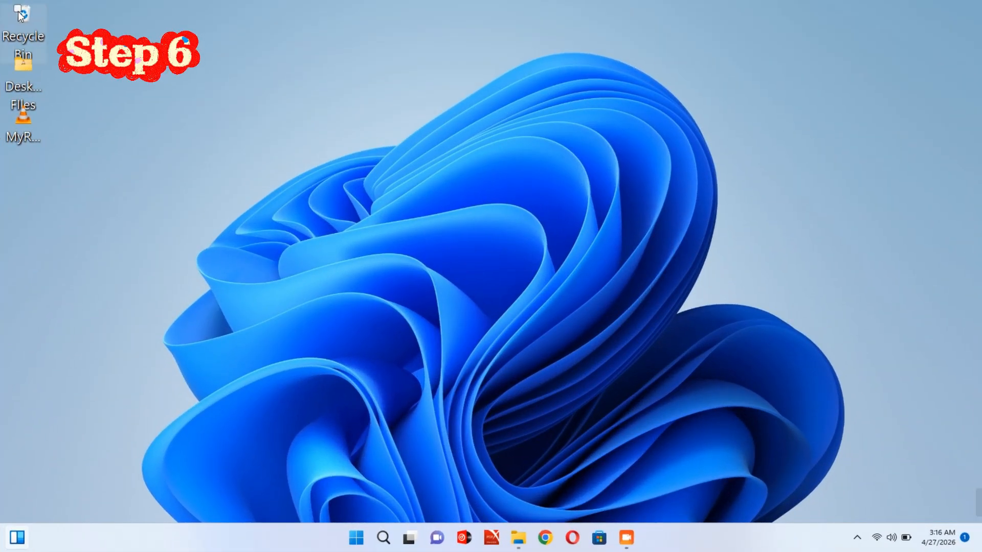
Move the Recycle Bin icon to an empty area of the desktop and open the Recycle Bin.
{"action": "left_click_drag", "start_coordinate": [19, 16], "coordinate": [255, 108]}
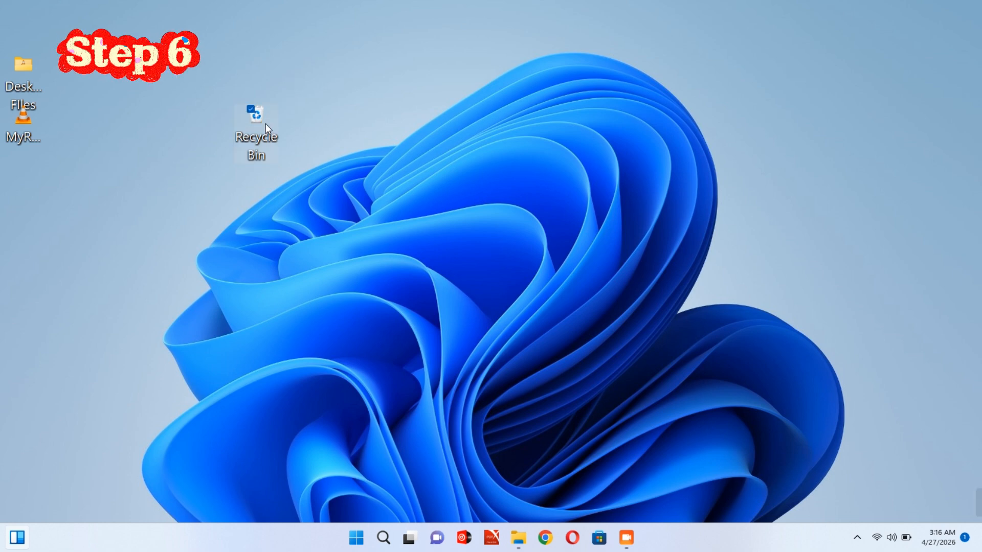
{"action": "right_click", "coordinate": [266, 124]}
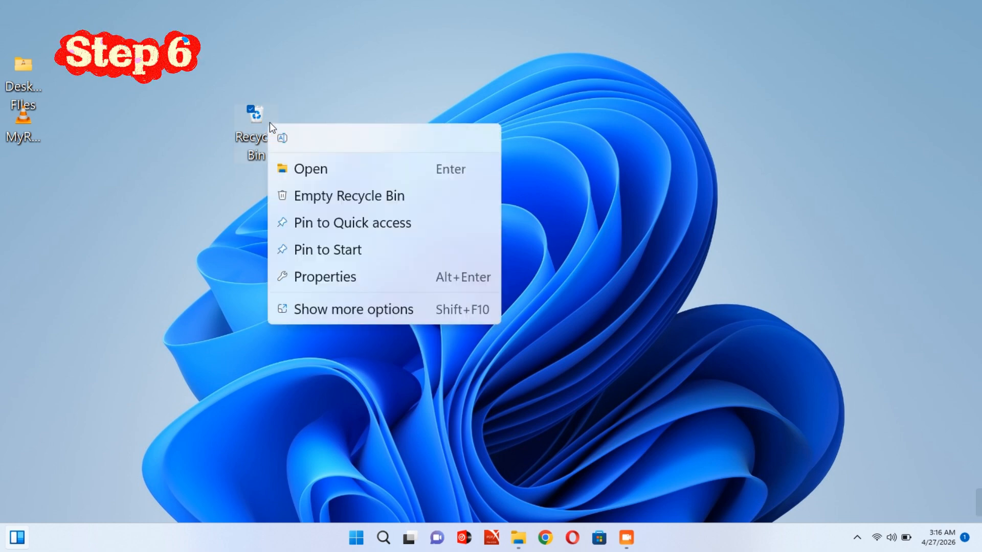
{"action": "left_click", "coordinate": [336, 171]}
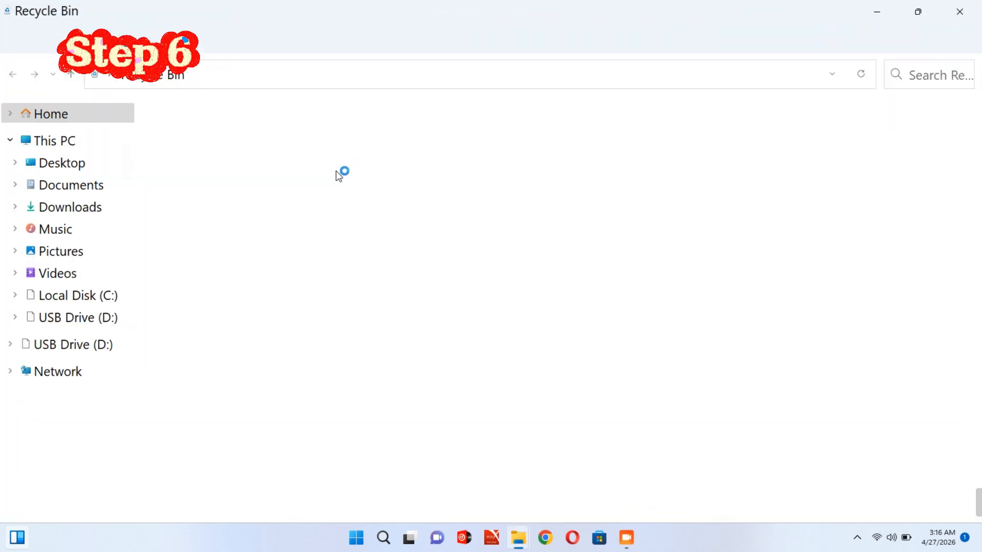
{"action": "scroll", "coordinate": [450, 226], "scroll_direction": "down", "scroll_amount": 1}
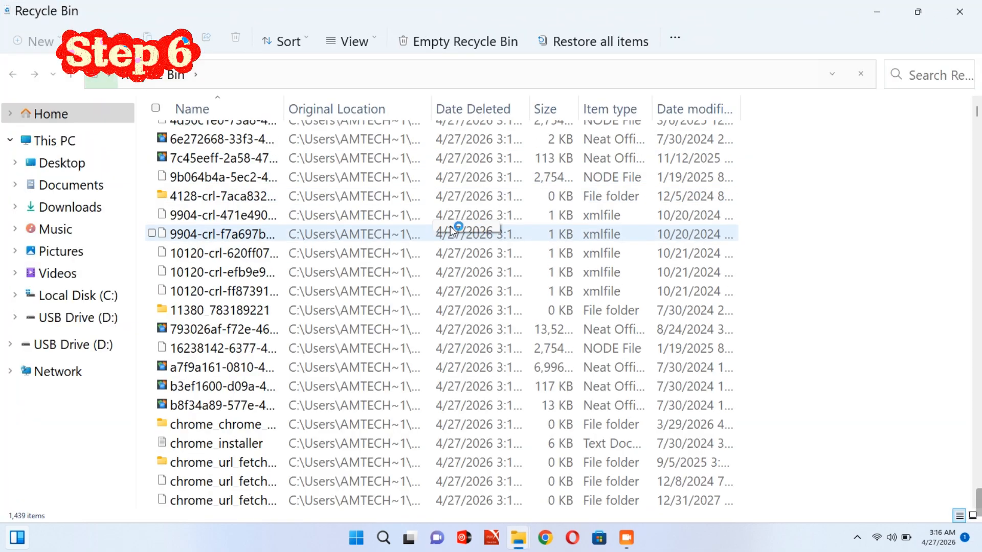
Show the Recycle Bin contents as large thumbnails and look through the deleted files.
{"action": "left_click", "coordinate": [977, 517]}
{"action": "left_click", "coordinate": [905, 292]}
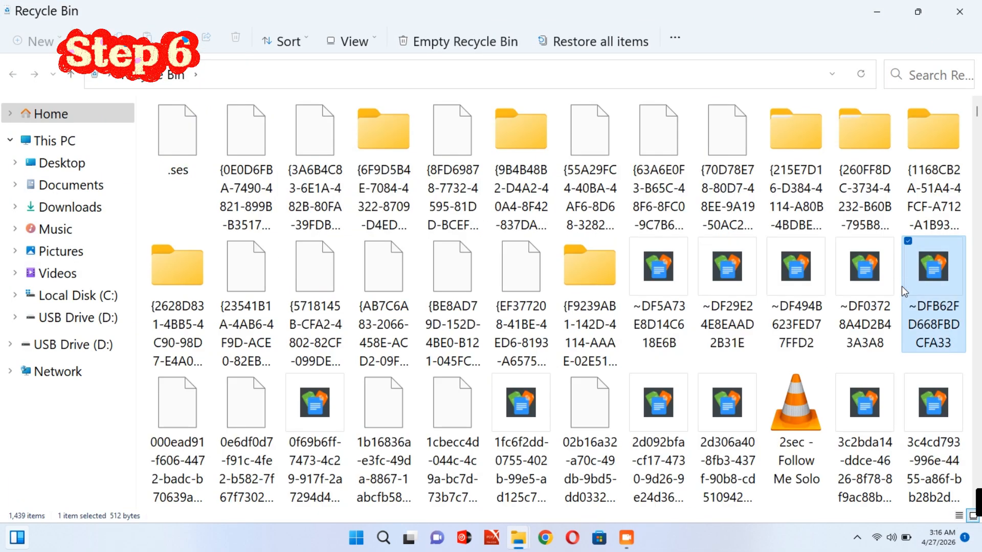
{"action": "scroll", "coordinate": [621, 282], "scroll_direction": "down", "scroll_amount": 2}
{"action": "scroll", "coordinate": [742, 358], "scroll_direction": "down", "scroll_amount": 2}
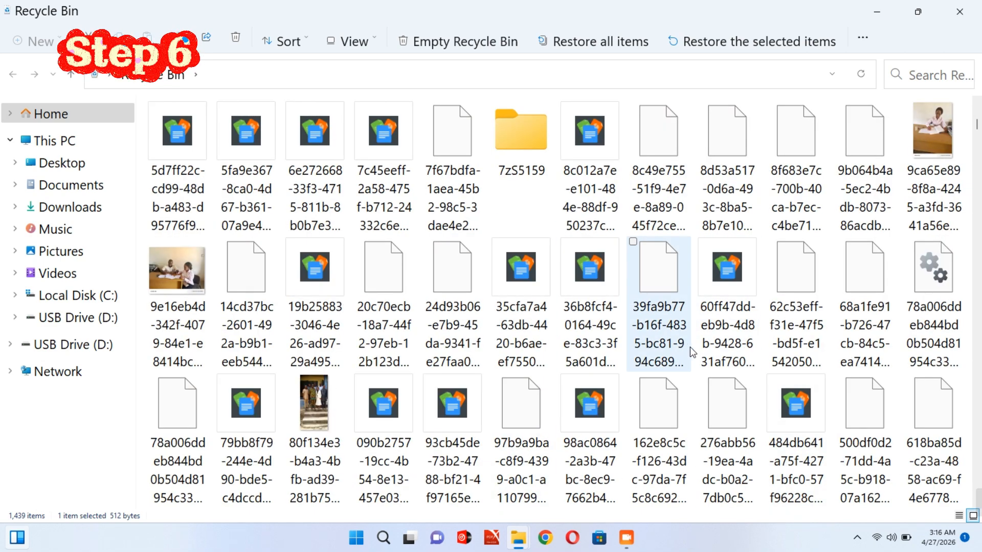
{"action": "scroll", "coordinate": [665, 312], "scroll_direction": "down", "scroll_amount": 4}
{"action": "scroll", "coordinate": [668, 307], "scroll_direction": "up", "scroll_amount": 8}
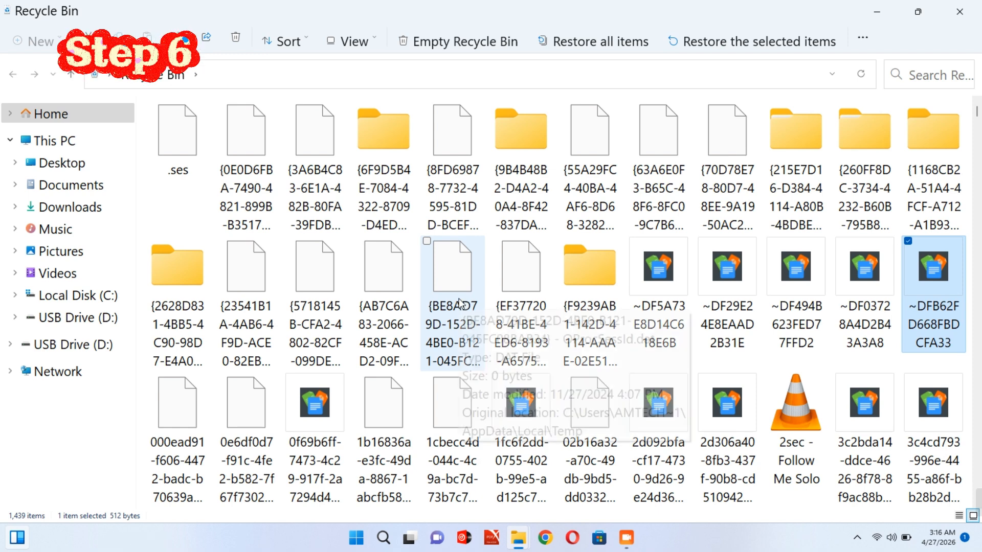
Empty the Recycle Bin permanently, continuing with administrator permission for all current items, and close its window.
{"action": "left_click", "coordinate": [448, 49]}
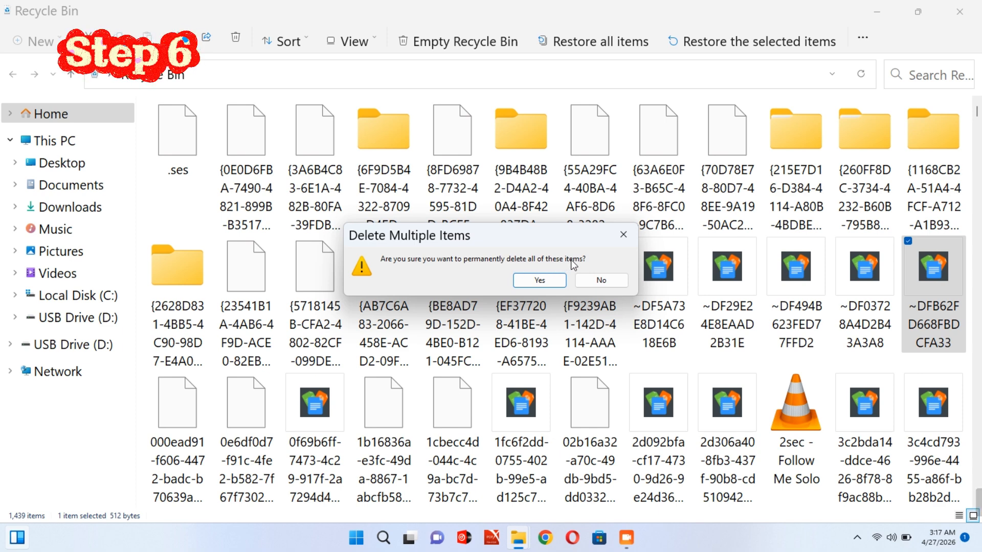
{"action": "left_click", "coordinate": [541, 281]}
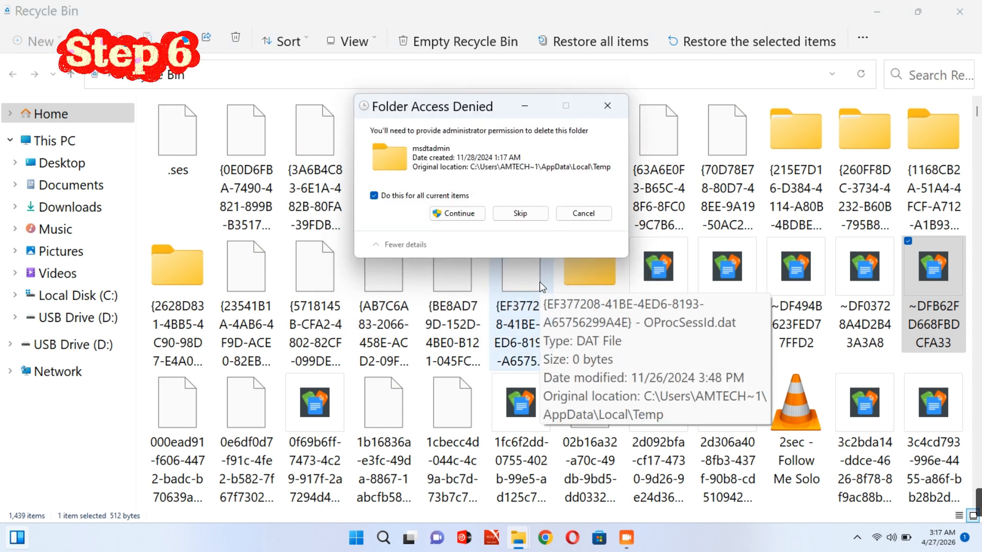
{"action": "left_click", "coordinate": [460, 214]}
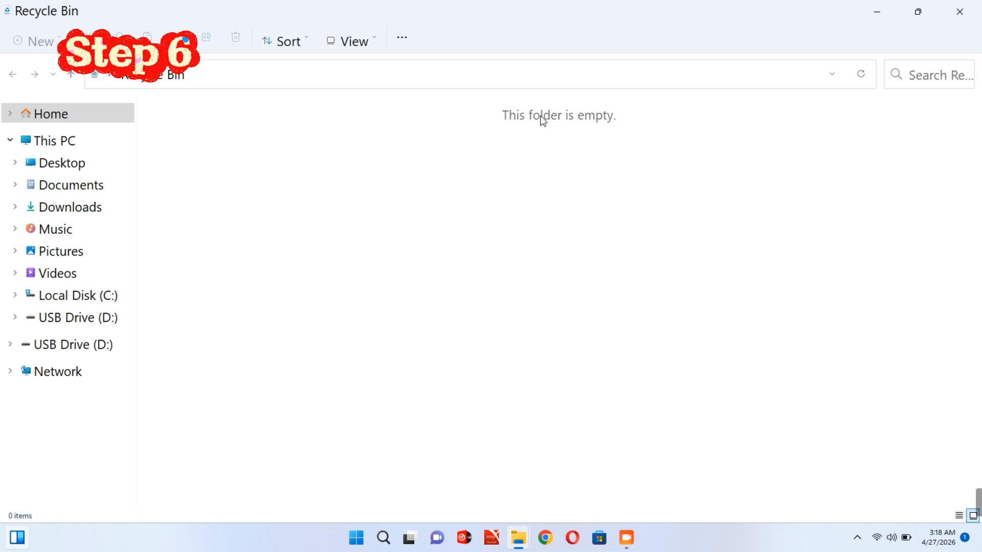
{"action": "left_click", "coordinate": [949, 15]}
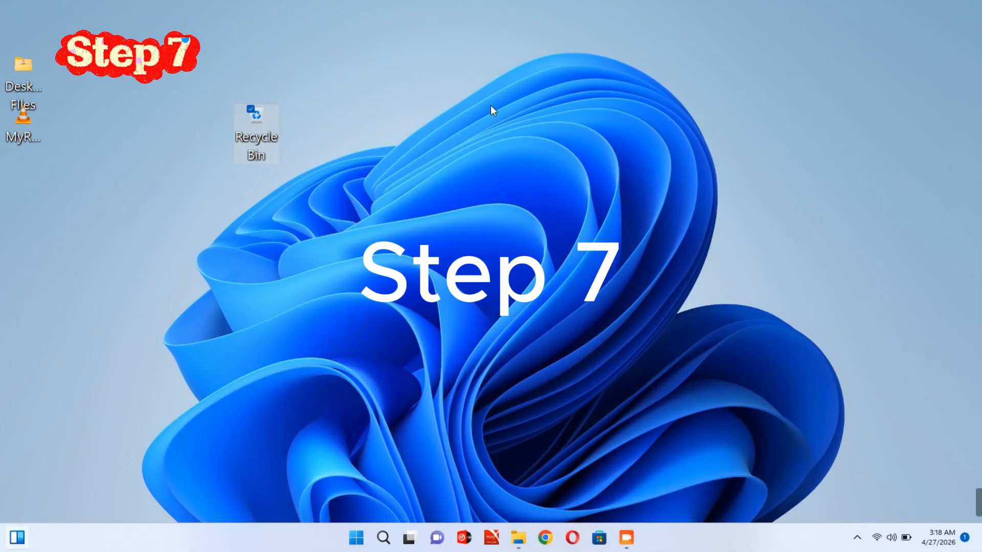
Search for "add or remove programs" and open the installed apps settings.
{"action": "left_click", "coordinate": [358, 543]}
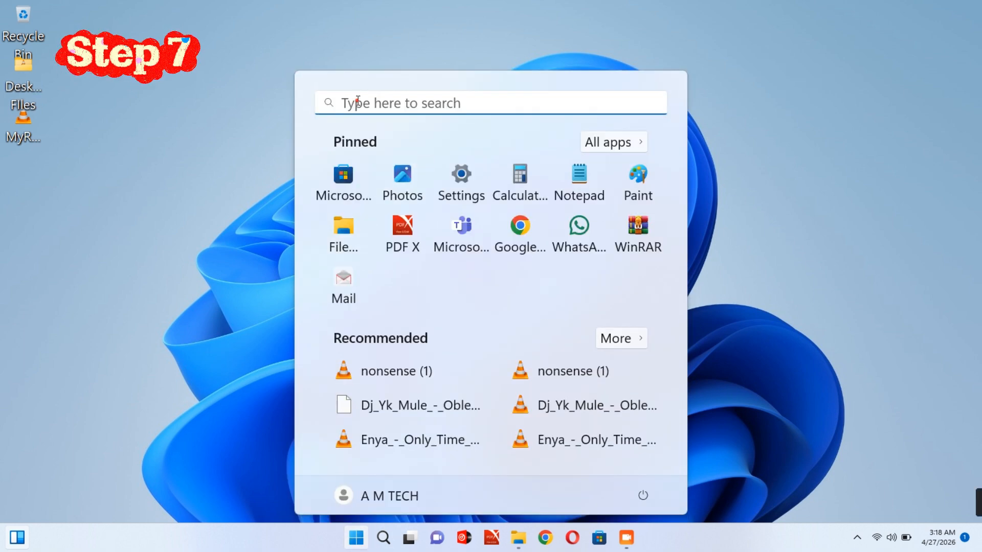
{"action": "left_click", "coordinate": [358, 101]}
{"action": "type", "text": "a"}
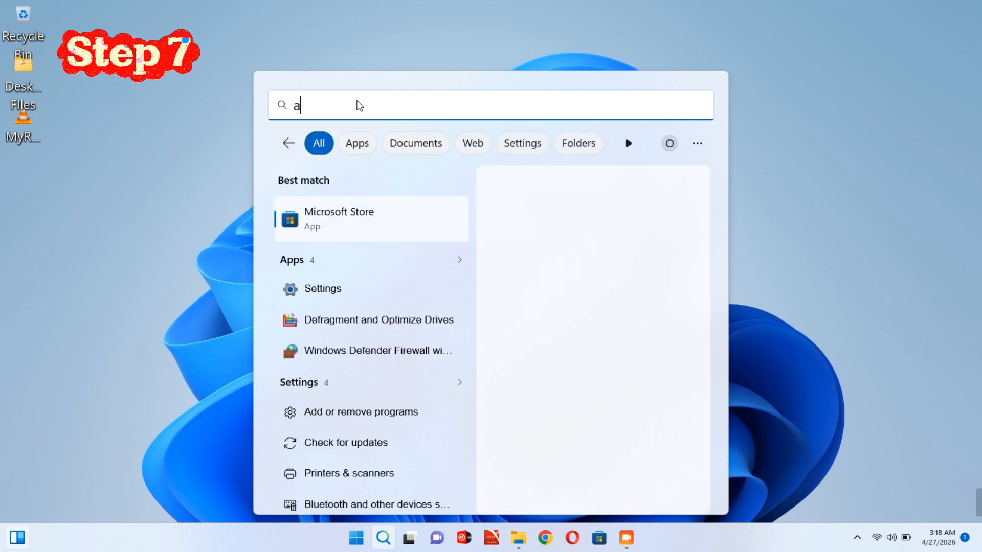
{"action": "type", "text": "dd or"}
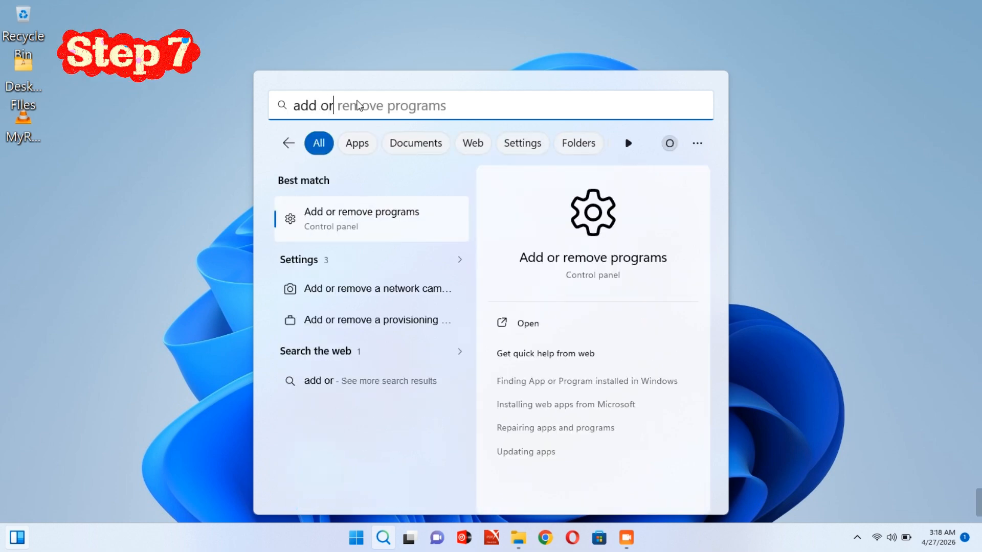
{"action": "left_click", "coordinate": [447, 106]}
{"action": "left_click_drag", "start_coordinate": [455, 106], "coordinate": [334, 109]}
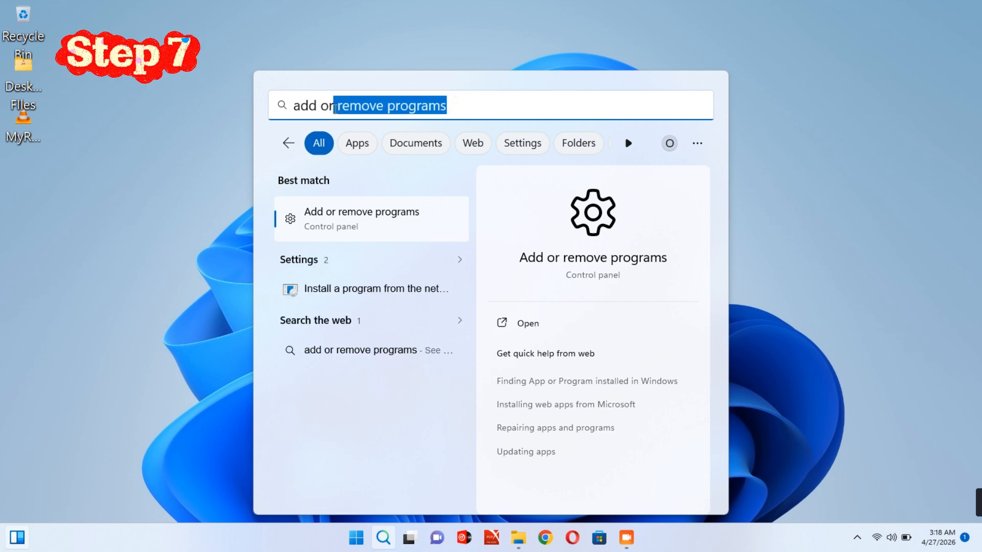
{"action": "left_click", "coordinate": [333, 108]}
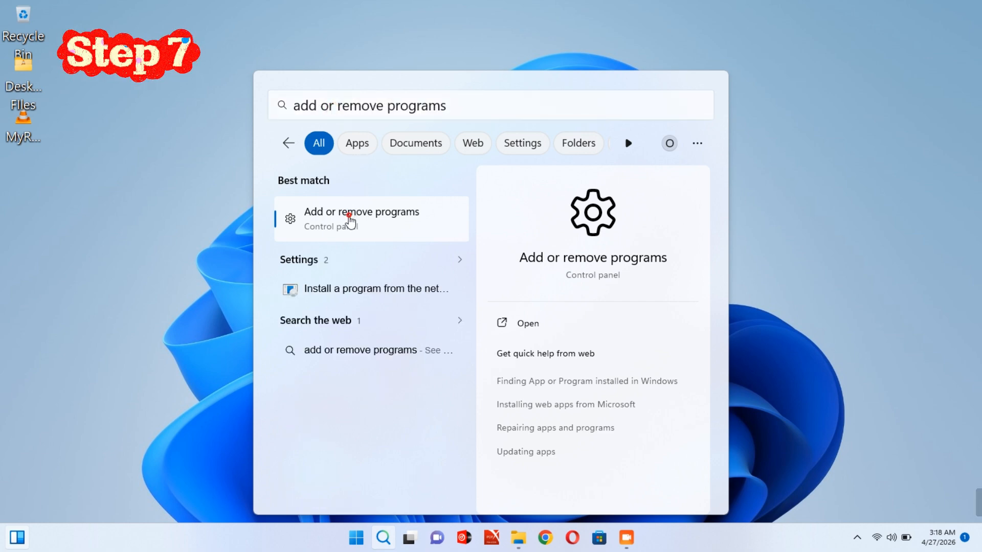
{"action": "left_click", "coordinate": [348, 216]}
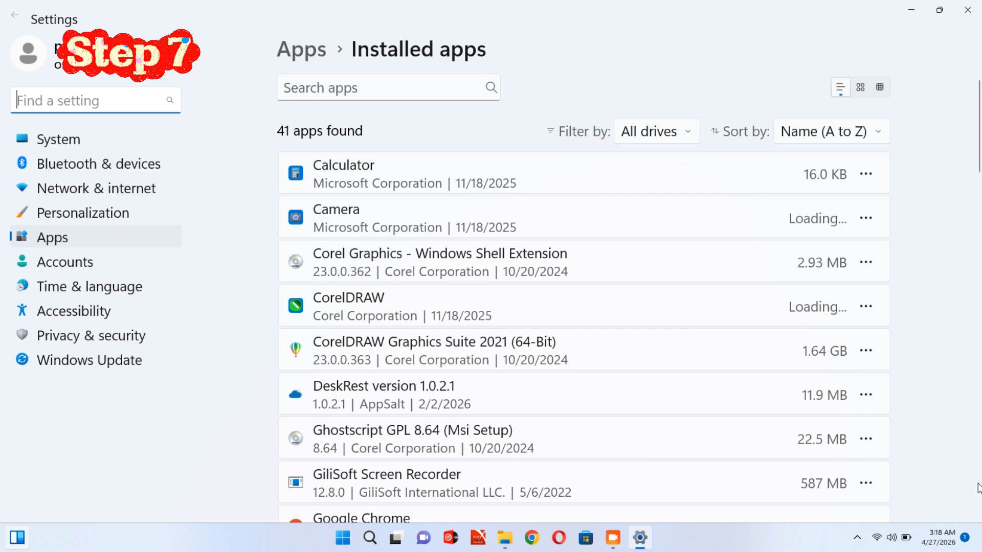
Look through the installed apps and their sizes for programs that are not needed.
{"action": "scroll", "coordinate": [622, 266], "scroll_direction": "down", "scroll_amount": 2}
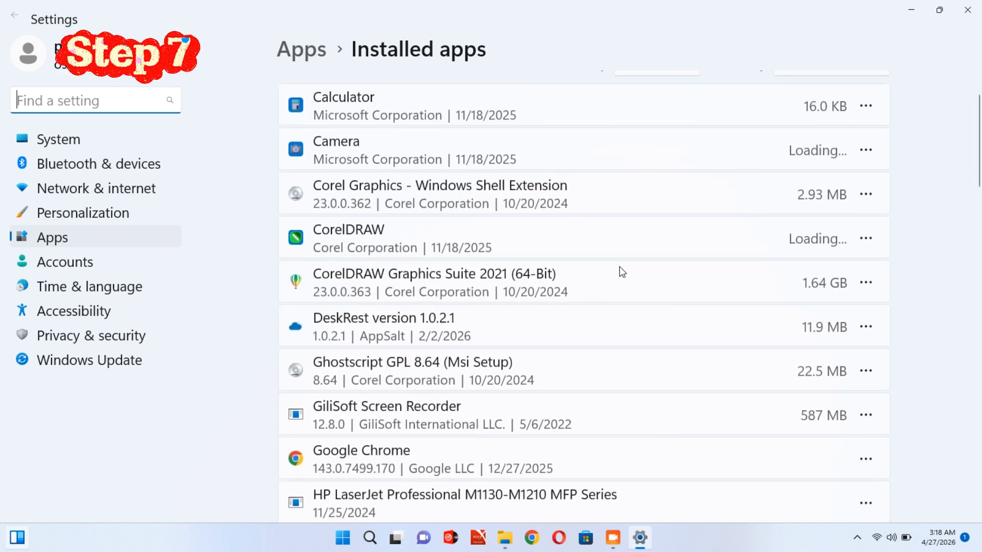
{"action": "scroll", "coordinate": [620, 262], "scroll_direction": "down", "scroll_amount": 5}
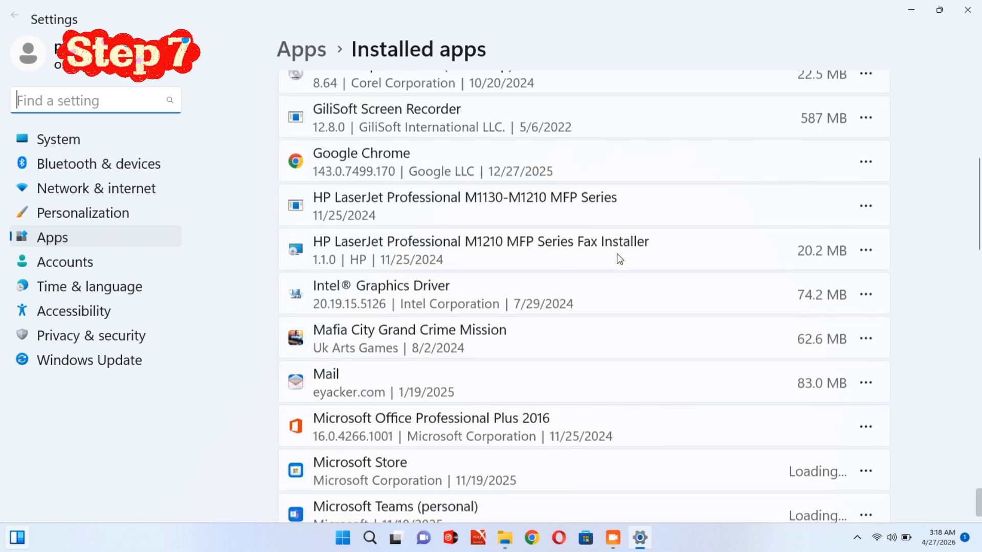
{"action": "scroll", "coordinate": [620, 260], "scroll_direction": "down", "scroll_amount": 3}
{"action": "scroll", "coordinate": [620, 258], "scroll_direction": "down", "scroll_amount": 2}
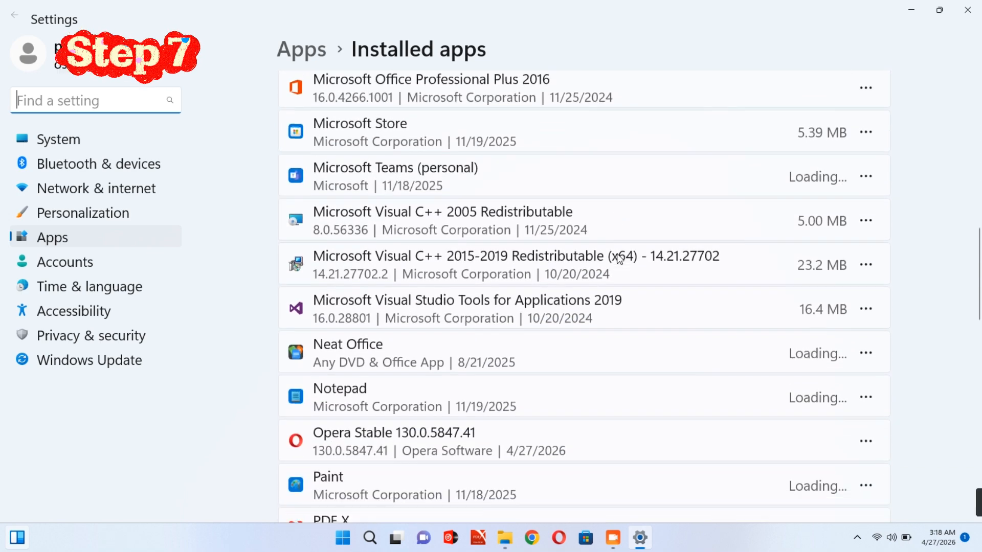
{"action": "scroll", "coordinate": [620, 258], "scroll_direction": "down", "scroll_amount": 1}
{"action": "scroll", "coordinate": [620, 259], "scroll_direction": "down", "scroll_amount": 2}
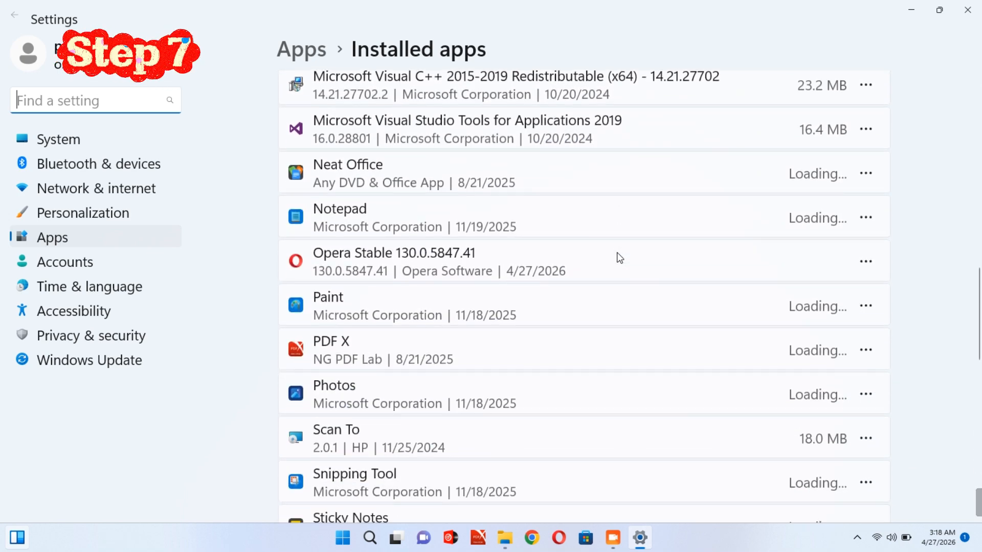
{"action": "scroll", "coordinate": [480, 341], "scroll_direction": "down", "scroll_amount": 3}
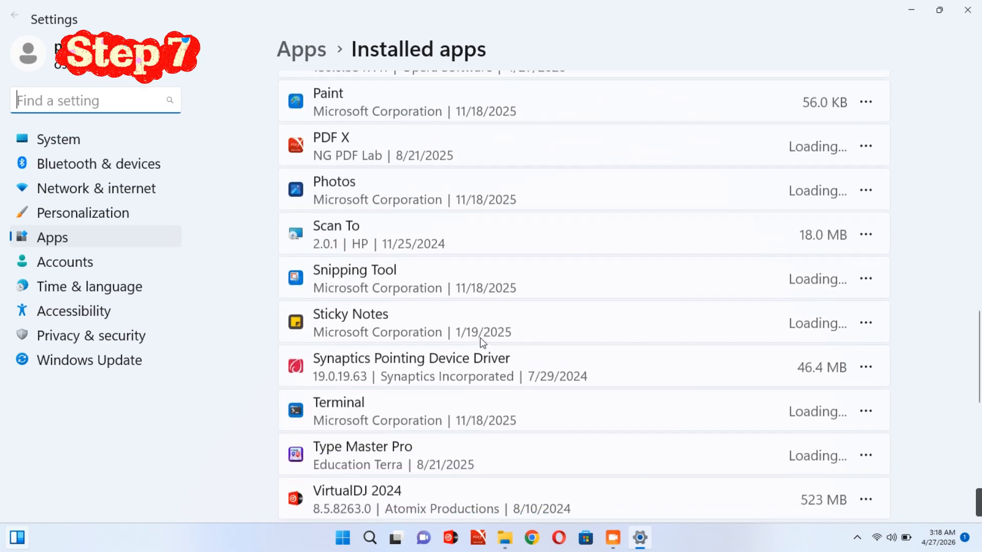
{"action": "scroll", "coordinate": [509, 256], "scroll_direction": "up", "scroll_amount": 3}
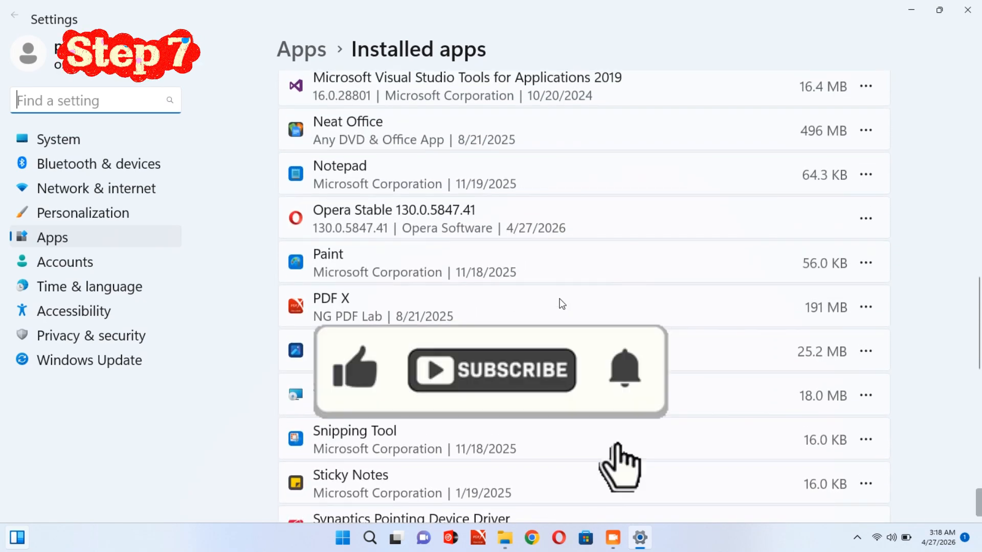